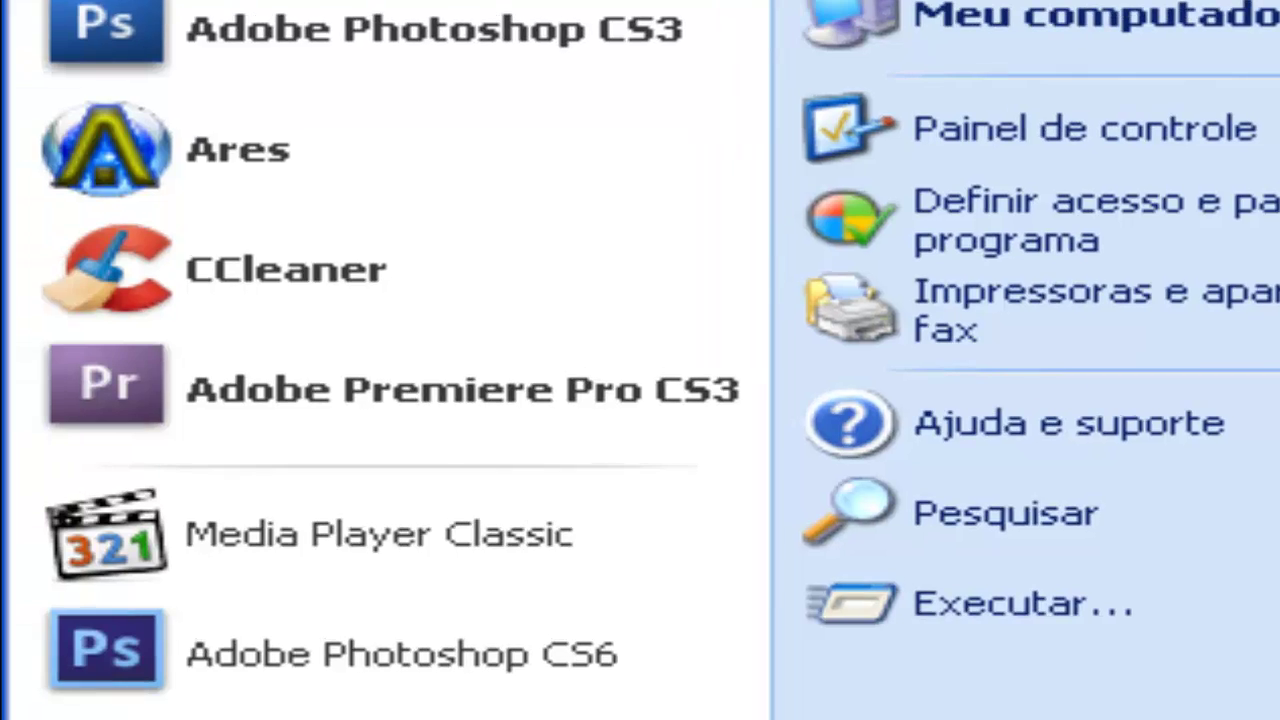
Launch Premiere Pro CS3 and start project 'cortar e exportar audio' with the DV-NTSC Standard 48kHz preset
click(525, 430)
text(cortar e exportar audio)
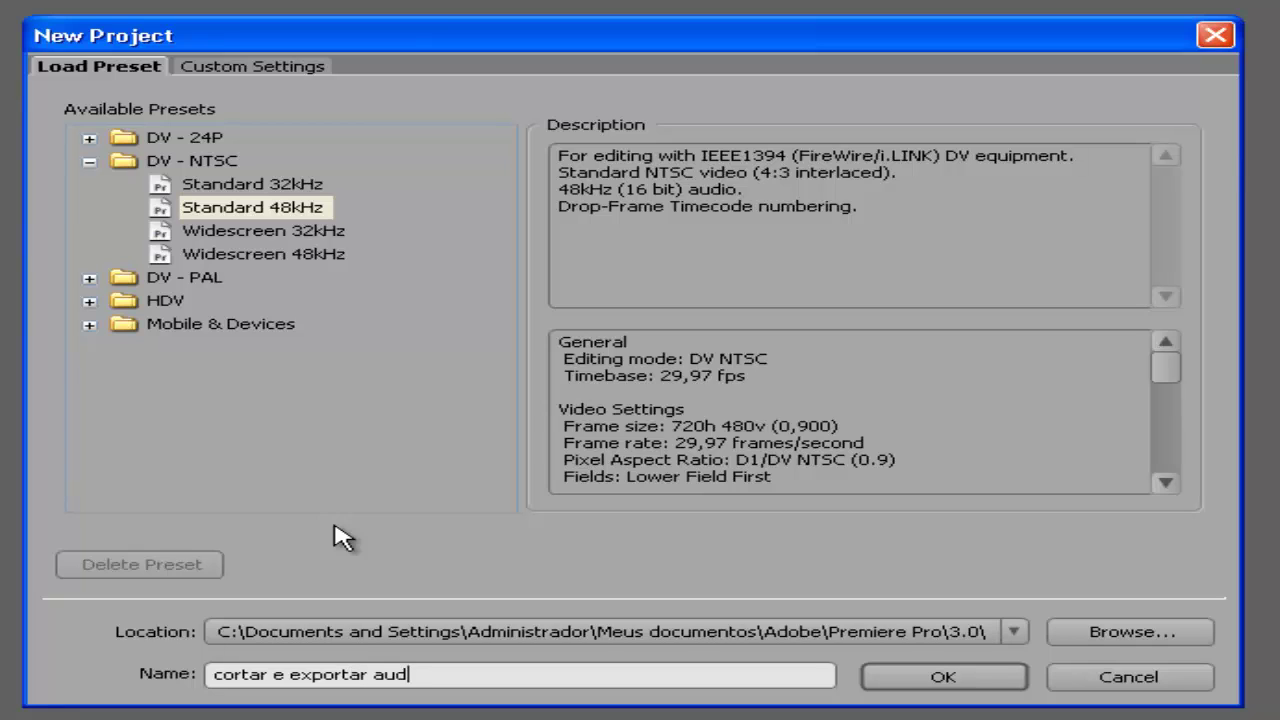
click(278, 209)
Create the project and import 'Confidência - Trio Maria'z_small' from Meus documentos > Any Video Converter > MP3
click(970, 680)
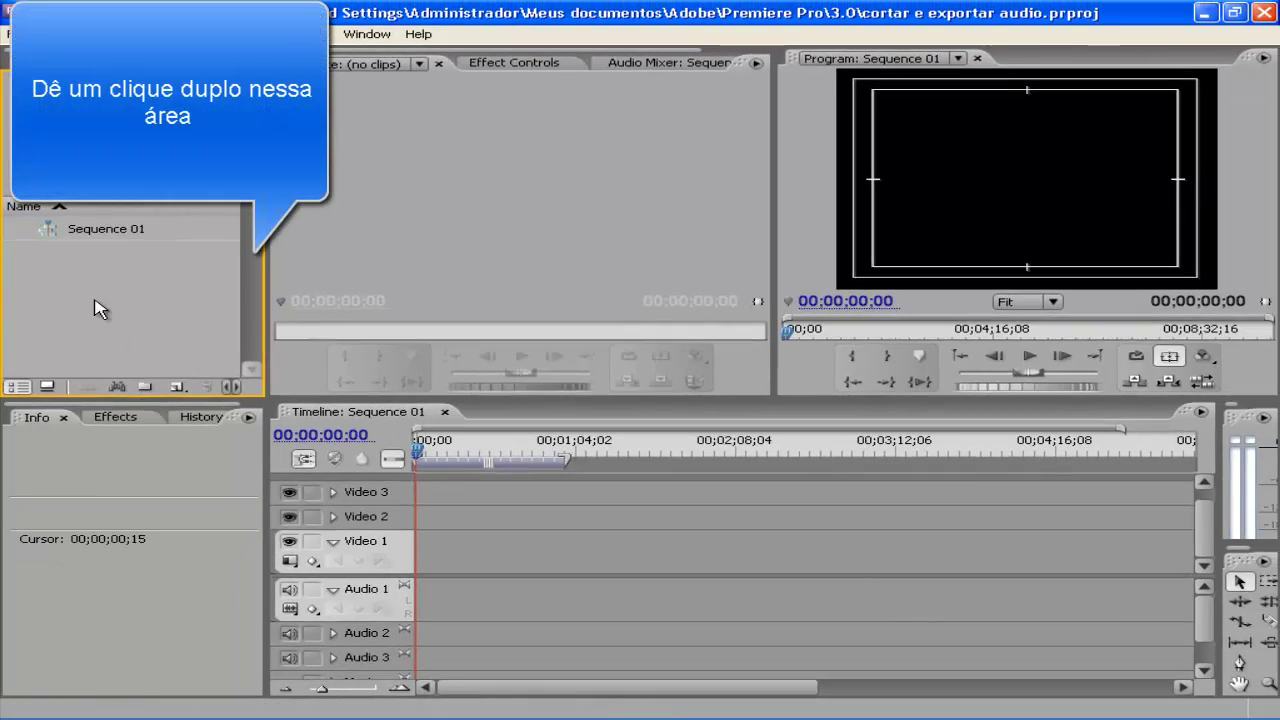
double_click(100, 310)
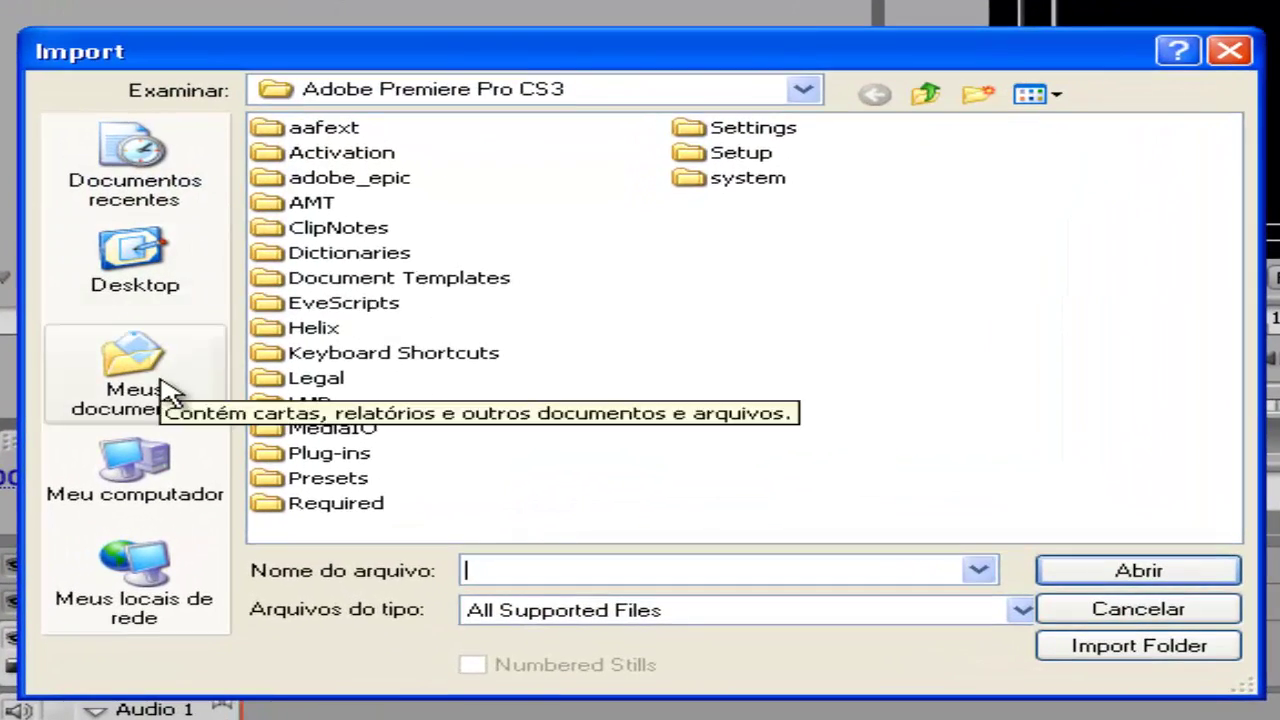
click(140, 395)
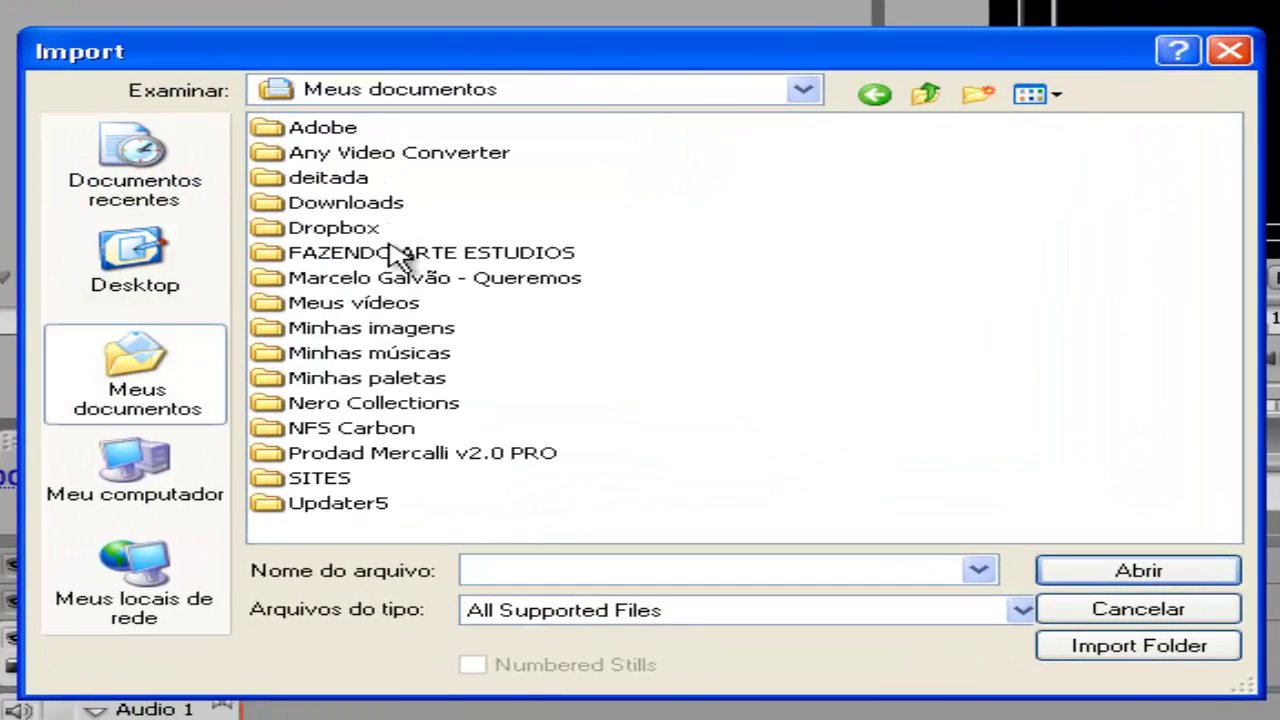
double_click(330, 152)
double_click(305, 128)
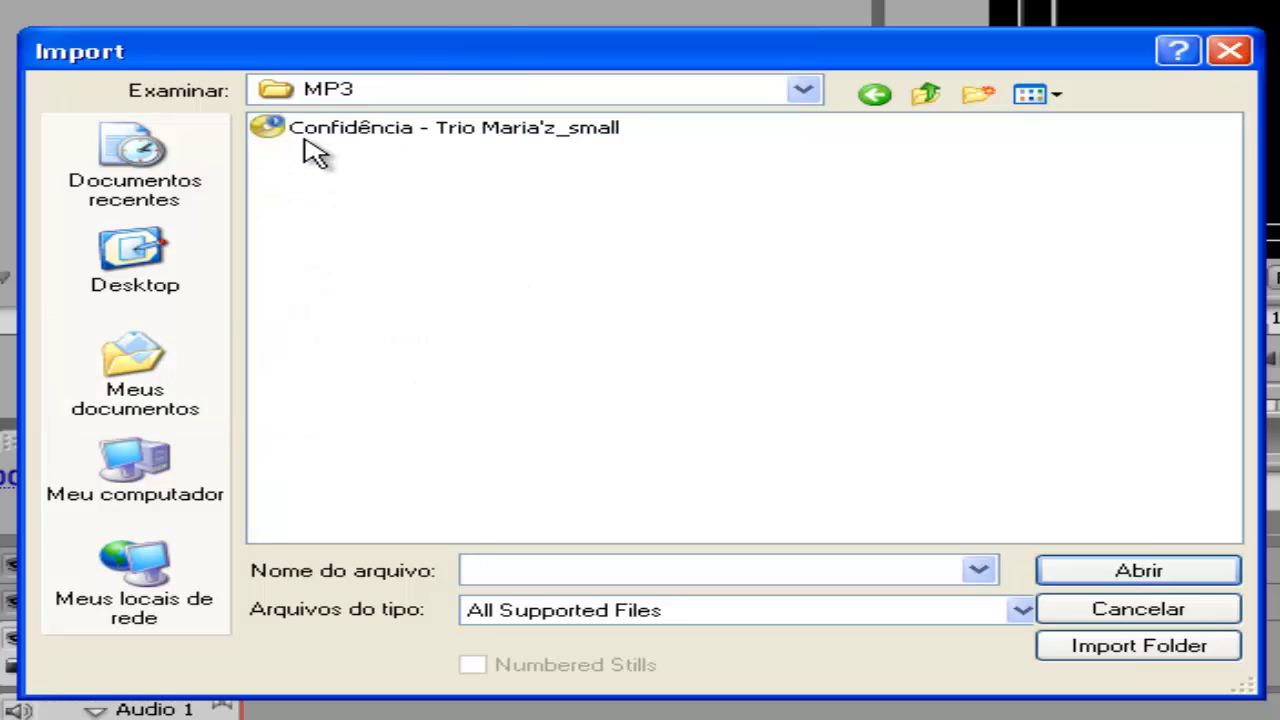
click(312, 135)
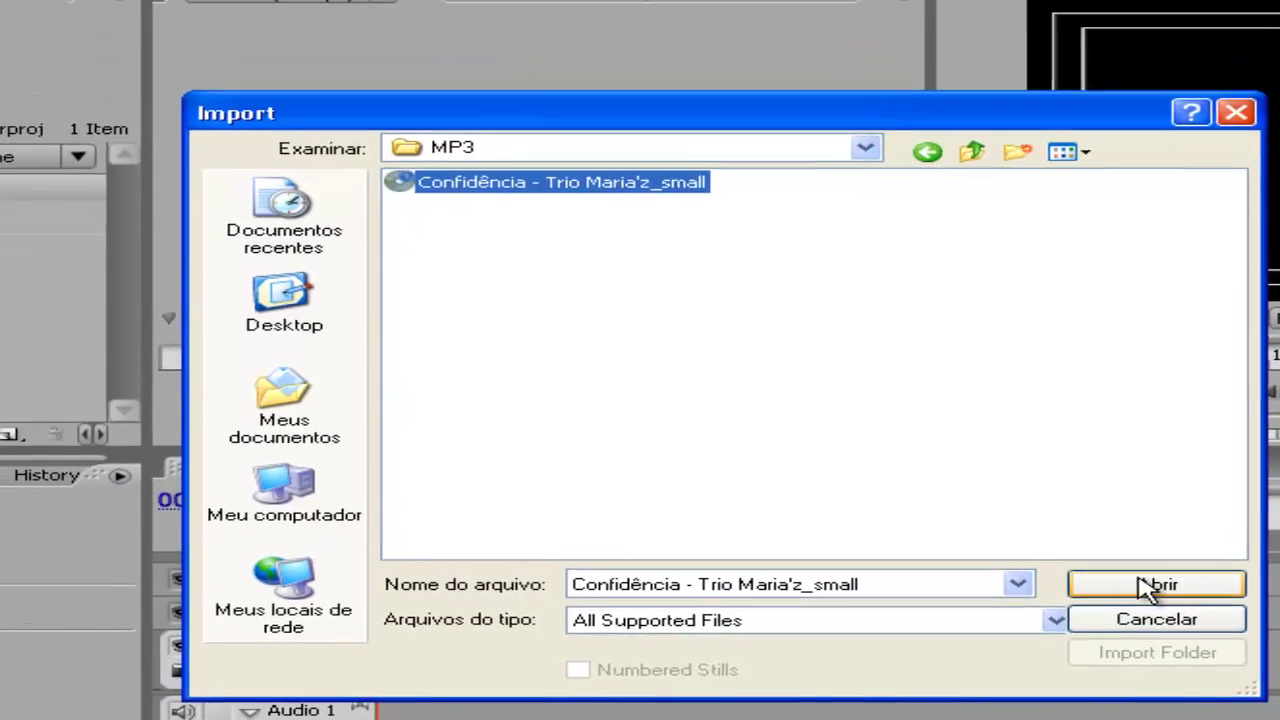
click(1108, 566)
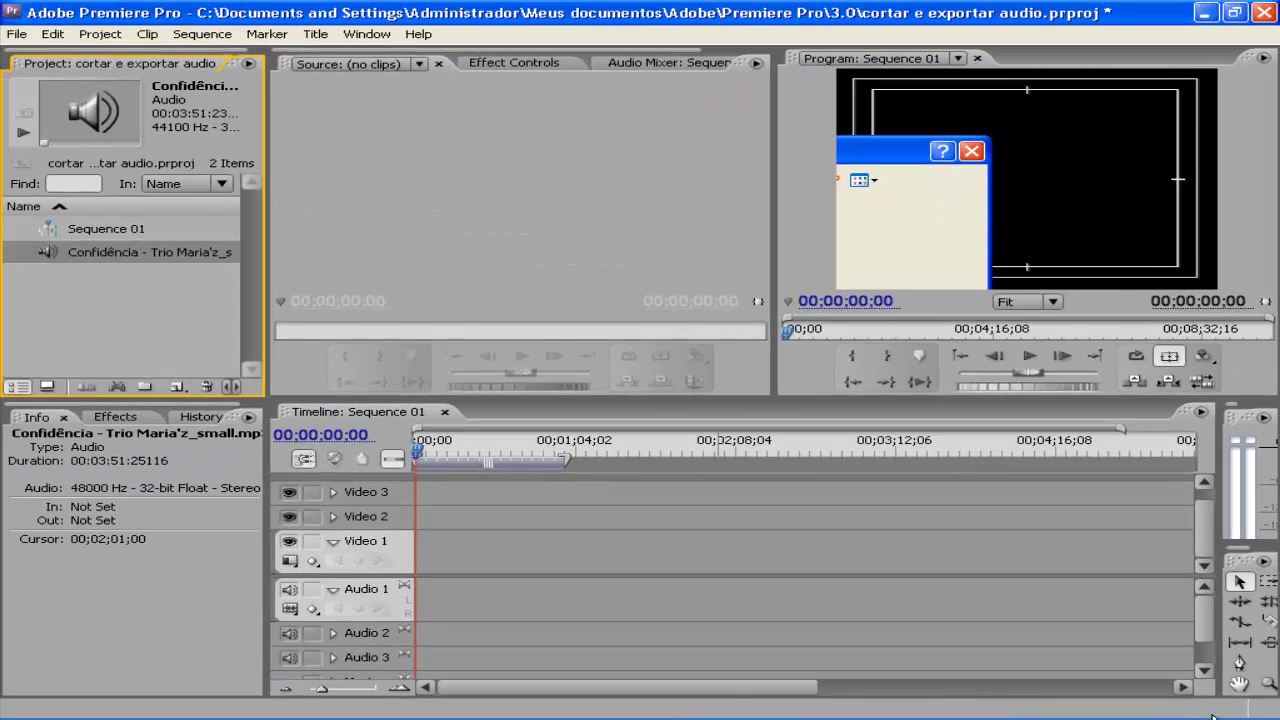
Drop the Confidência song onto the Audio 1 track and zoom the timeline so it fills the view
click(68, 252)
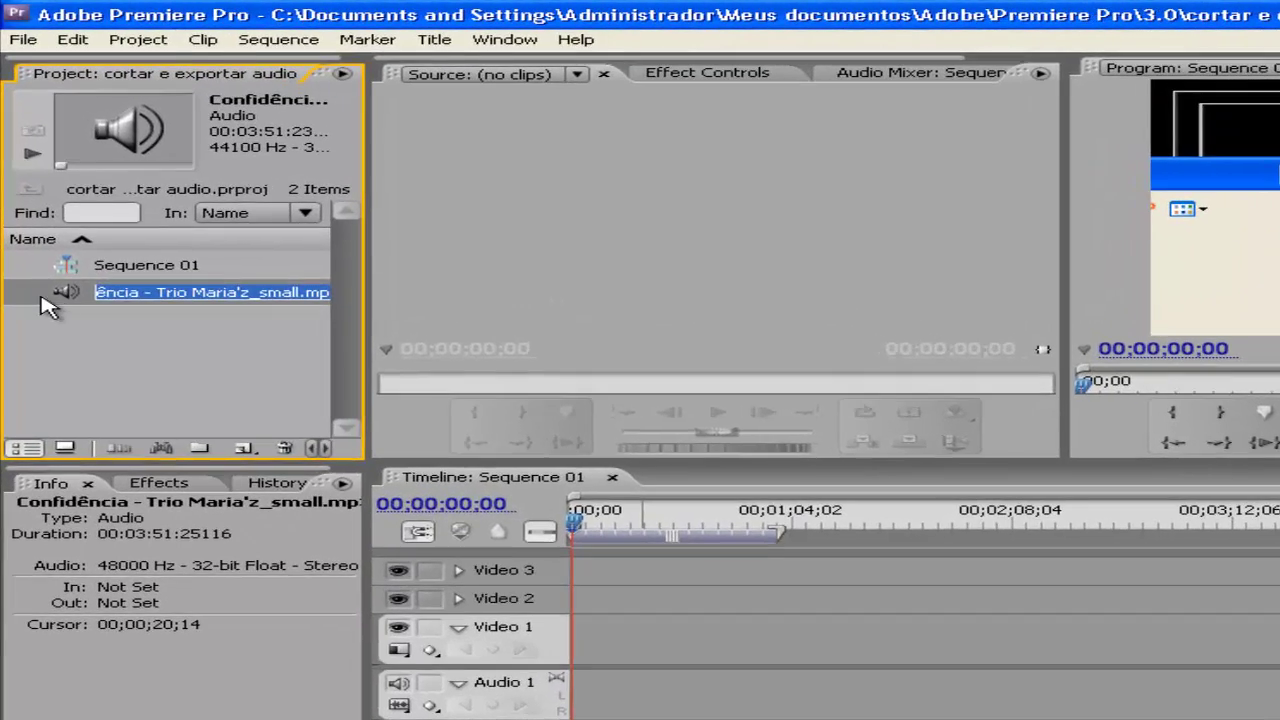
click(57, 294)
drag(68, 300, 582, 706)
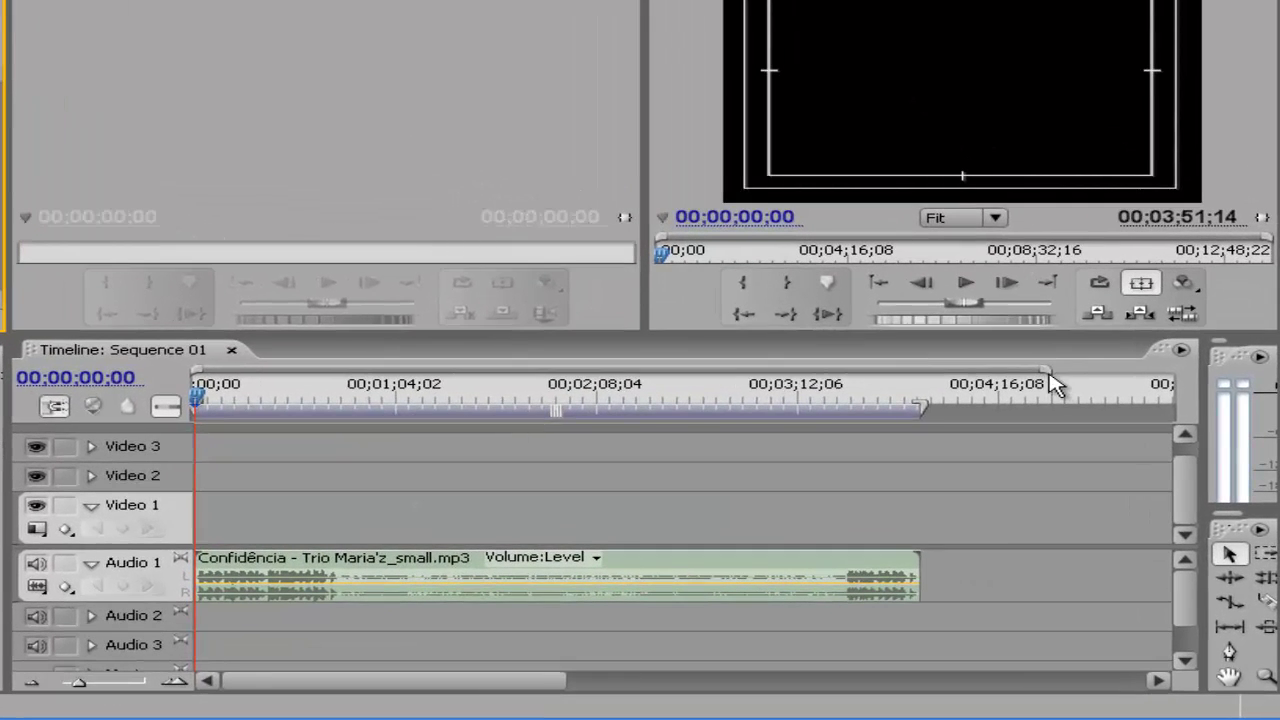
click(1090, 437)
drag(1040, 371, 903, 372)
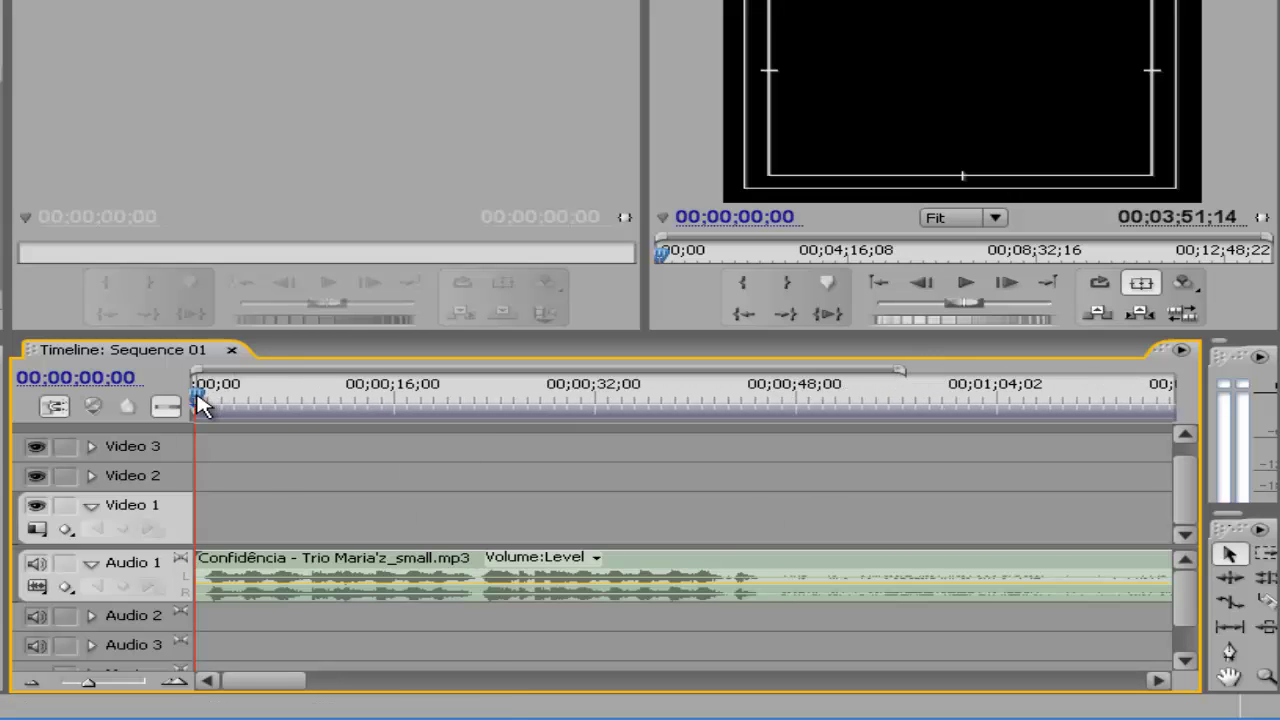
Scrub to around 45 seconds and play the song to hear where the cut should go
mouse_move(198, 402)
mouse_down()
mouse_move(770, 462)
mouse_move(756, 465)
mouse_up()
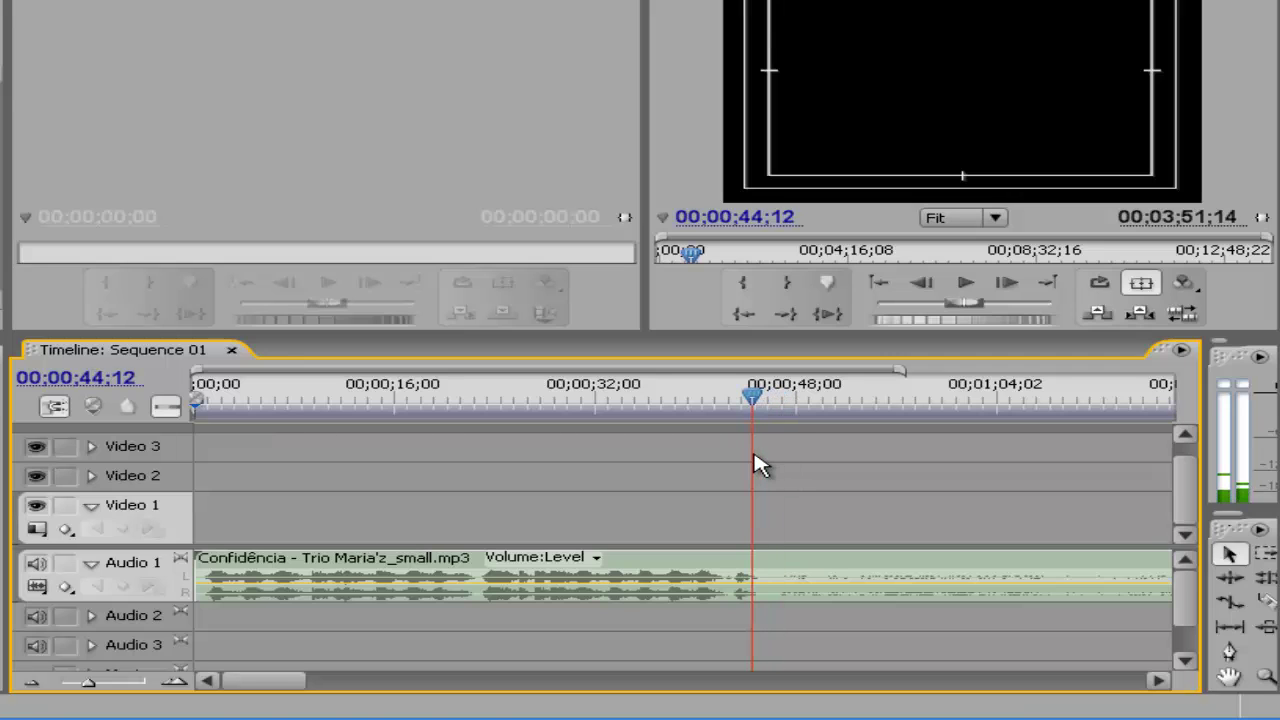
click(965, 285)
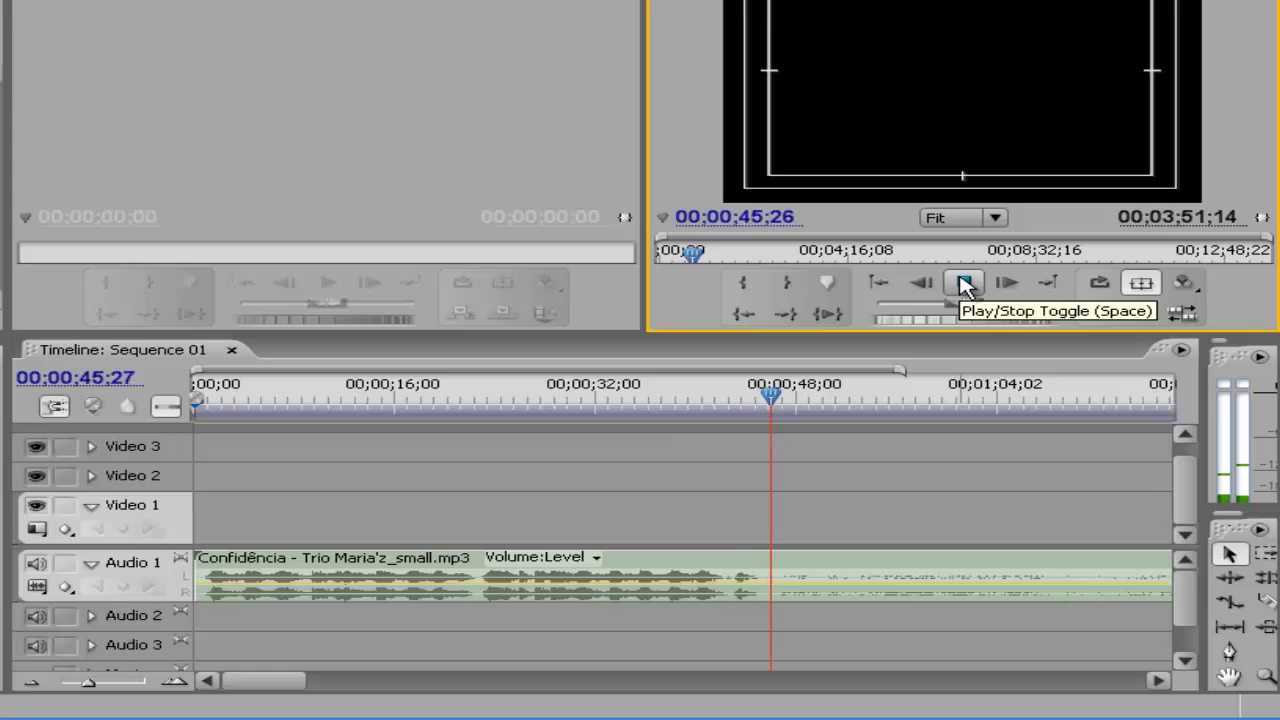
click(965, 285)
drag(776, 398, 706, 400)
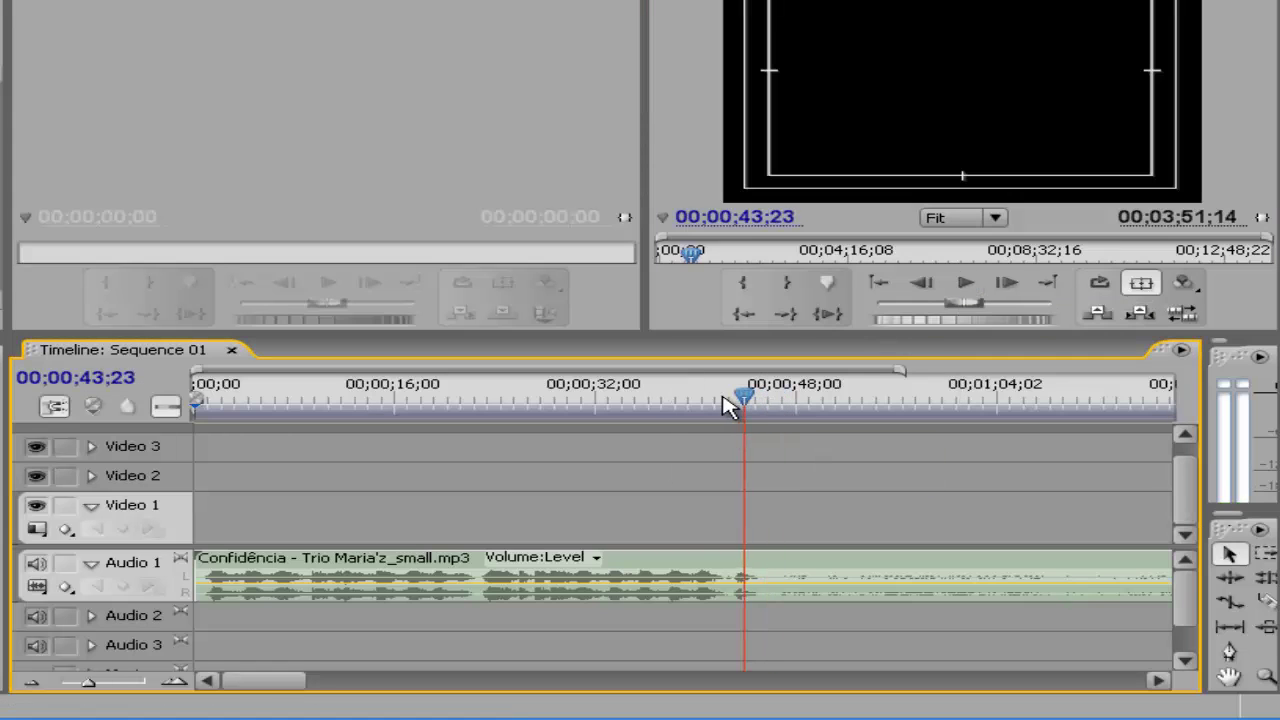
click(962, 287)
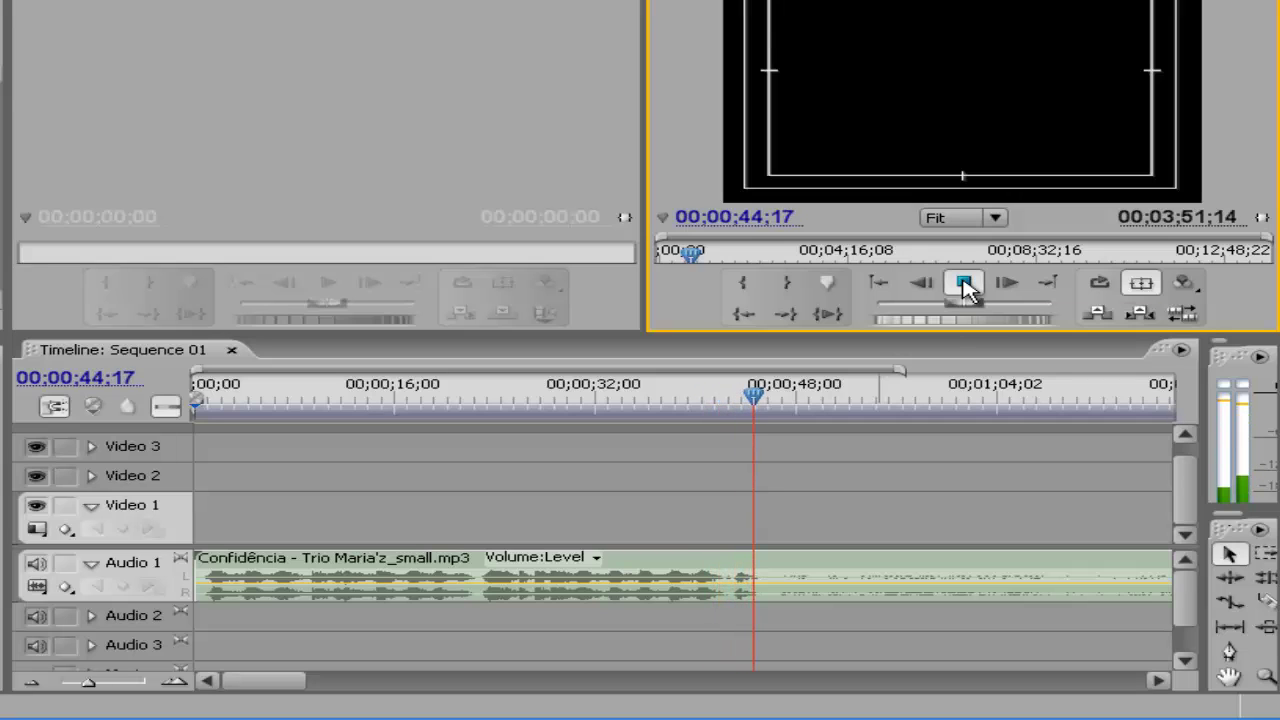
click(965, 289)
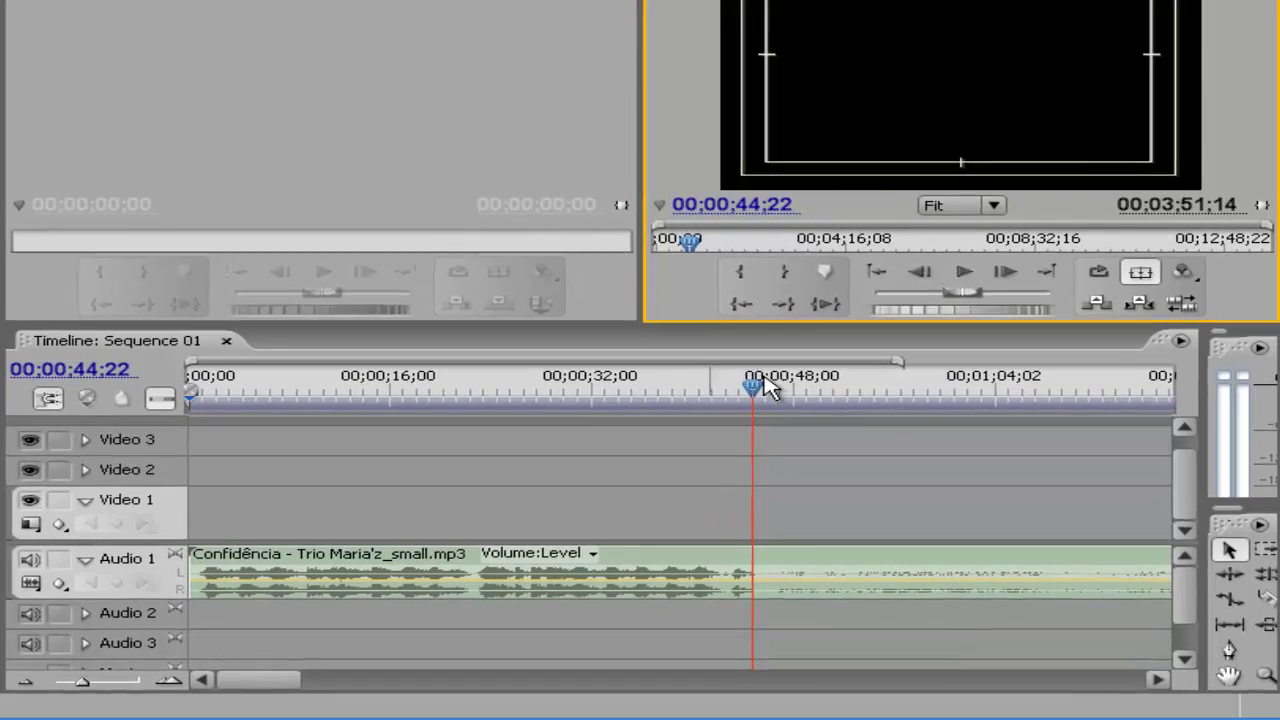
Zoom the timeline in, park the playhead on the exact cut point, and select the song clip
click(861, 368)
drag(866, 362, 822, 360)
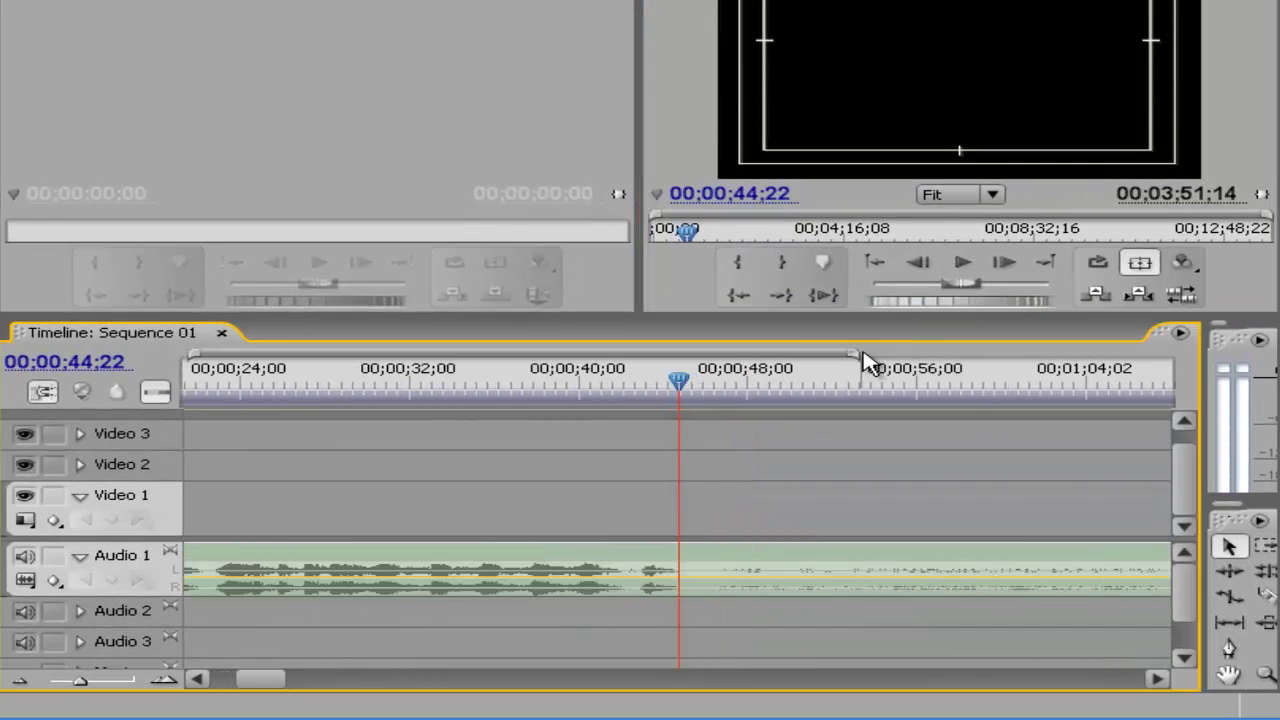
drag(851, 357, 589, 367)
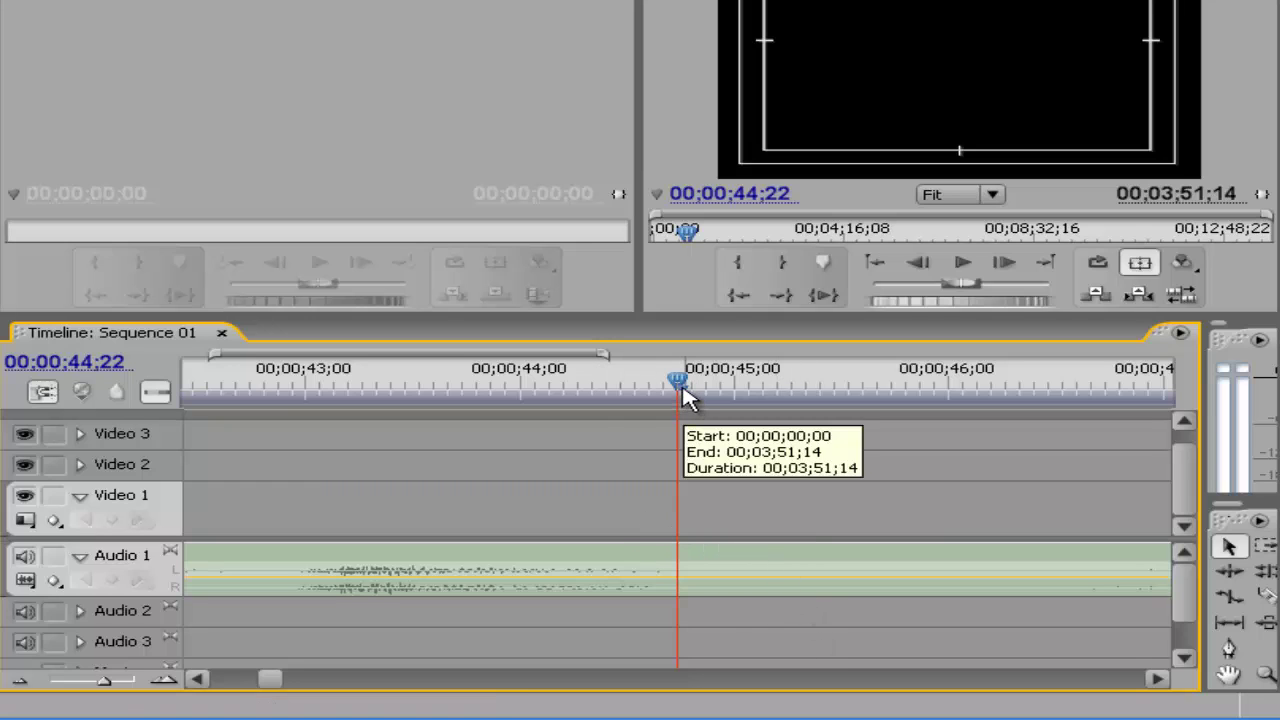
mouse_move(686, 384)
mouse_down()
mouse_move(620, 397)
mouse_move(716, 500)
mouse_move(676, 502)
mouse_move(730, 488)
mouse_up()
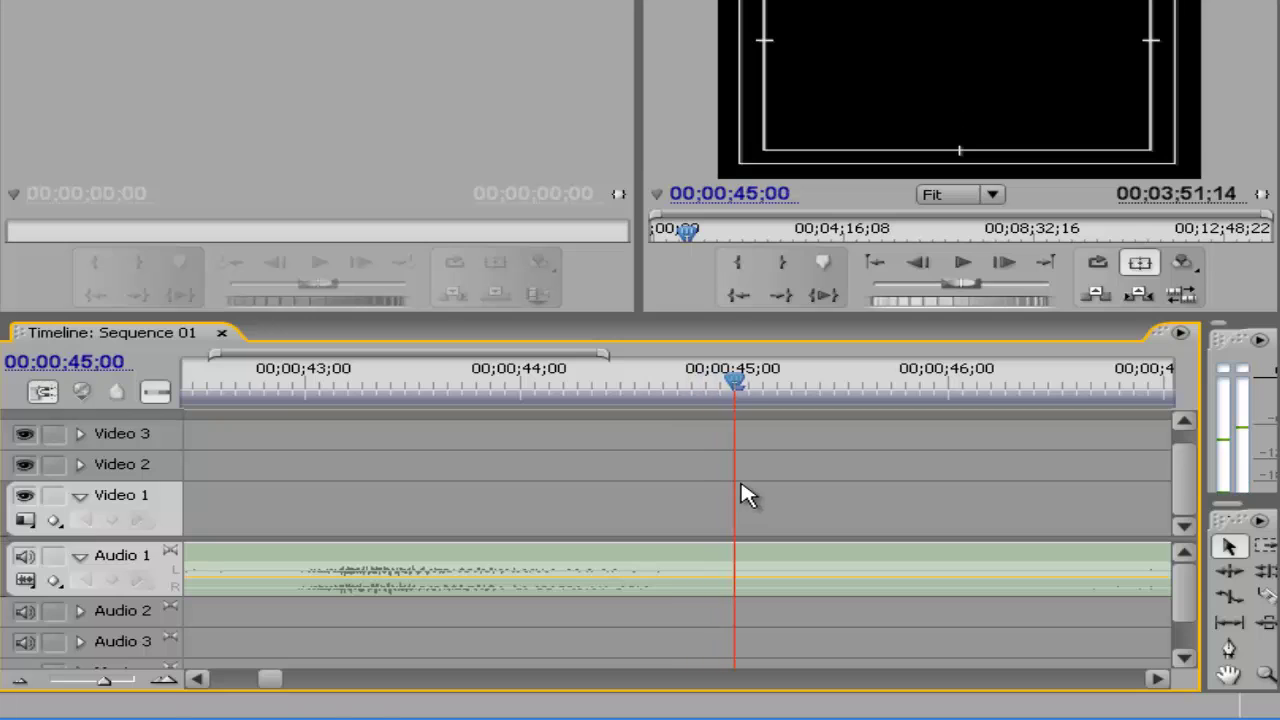
click(768, 565)
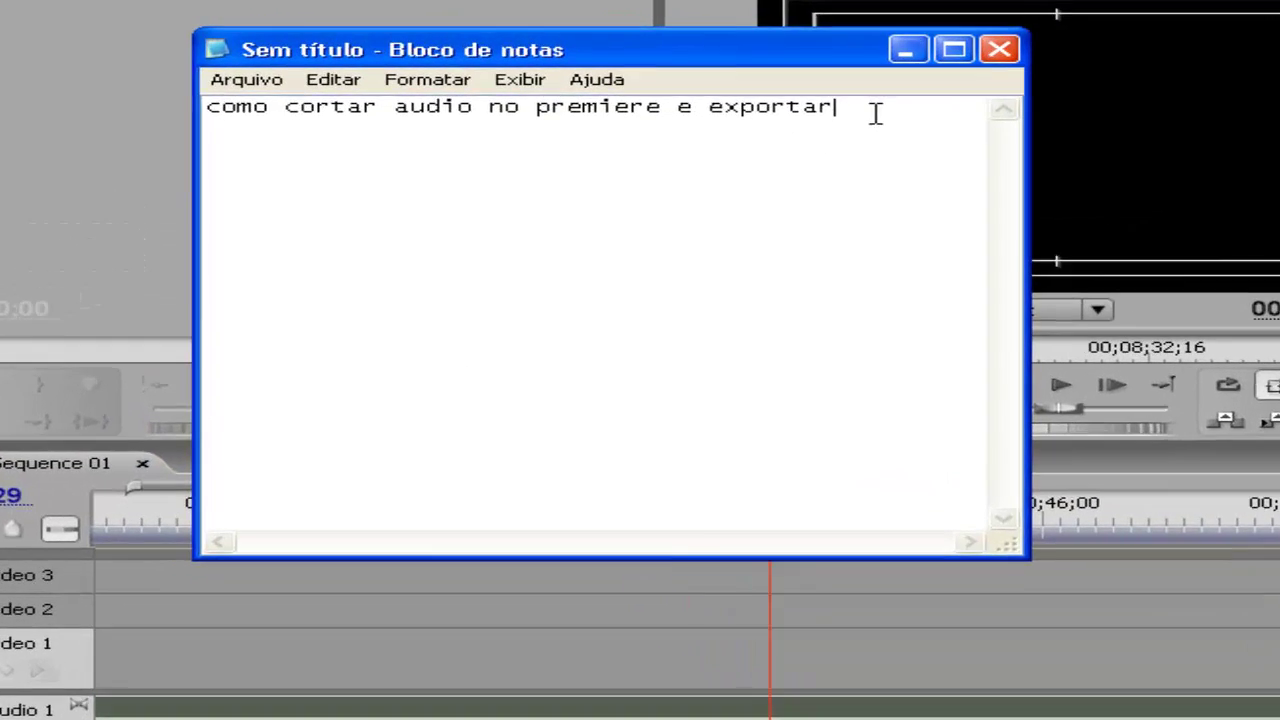
Add the Notepad line 'selecione a linha de corte e pressione CTRL+K', then minimize Notepad
key(Return)
text(s)
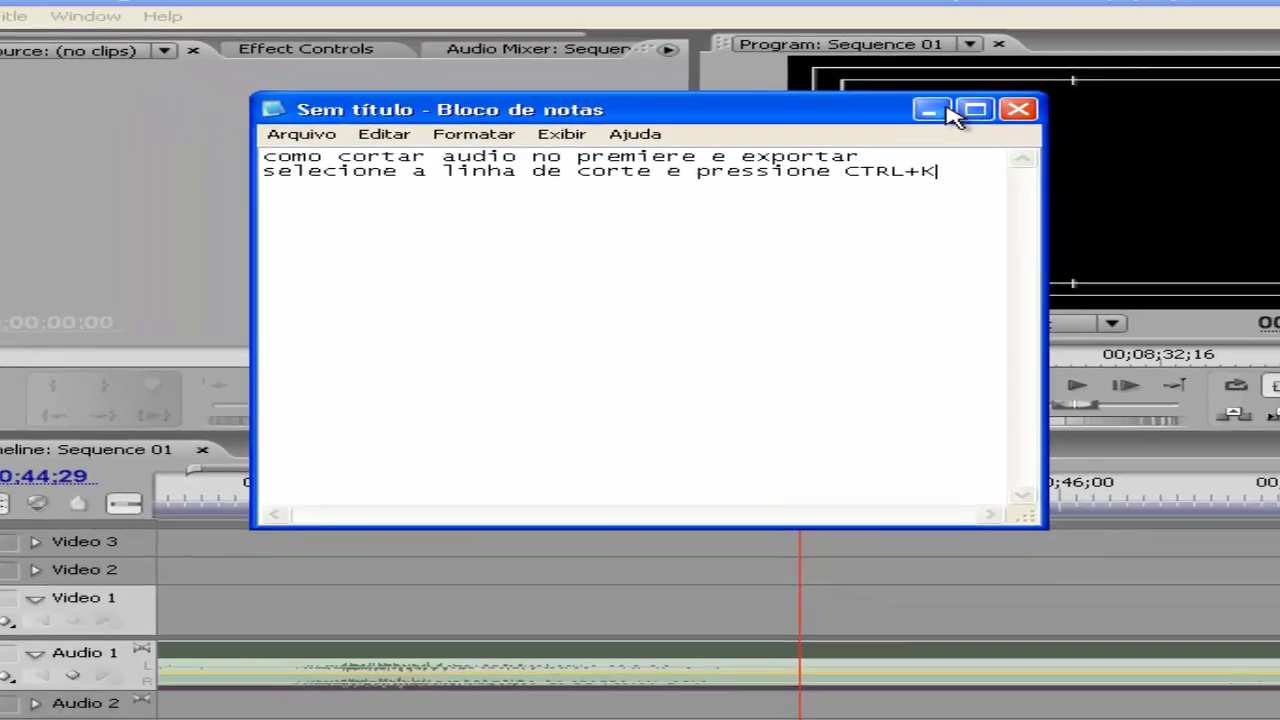
click(1063, 61)
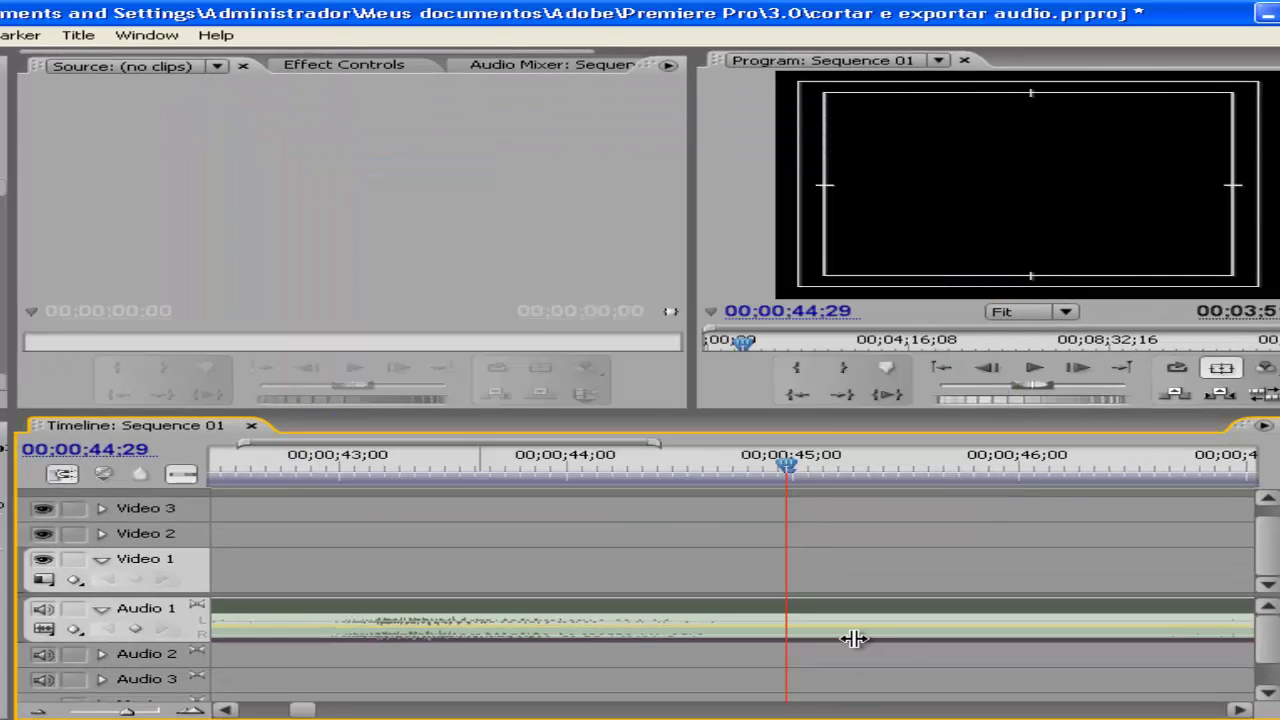
Split the song at 00;00;44;26 with Ctrl+K and cut away the part before it
drag(789, 466, 763, 475)
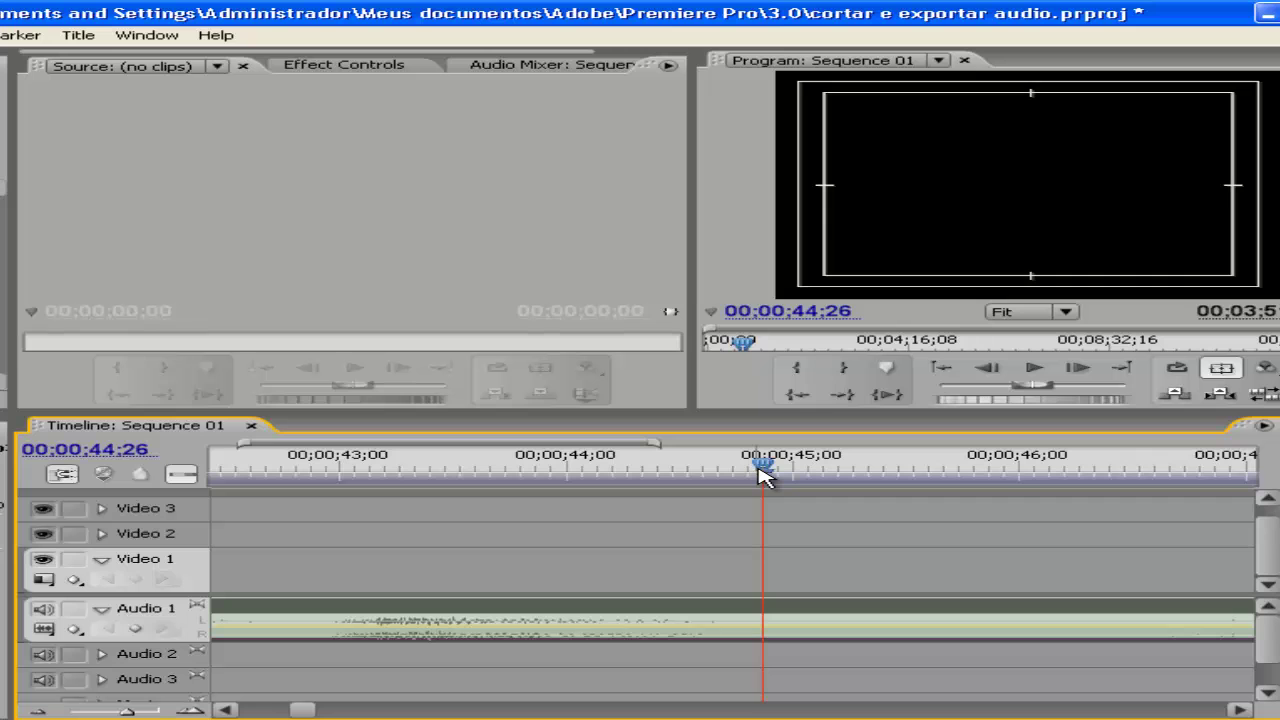
key(ctrl+k)
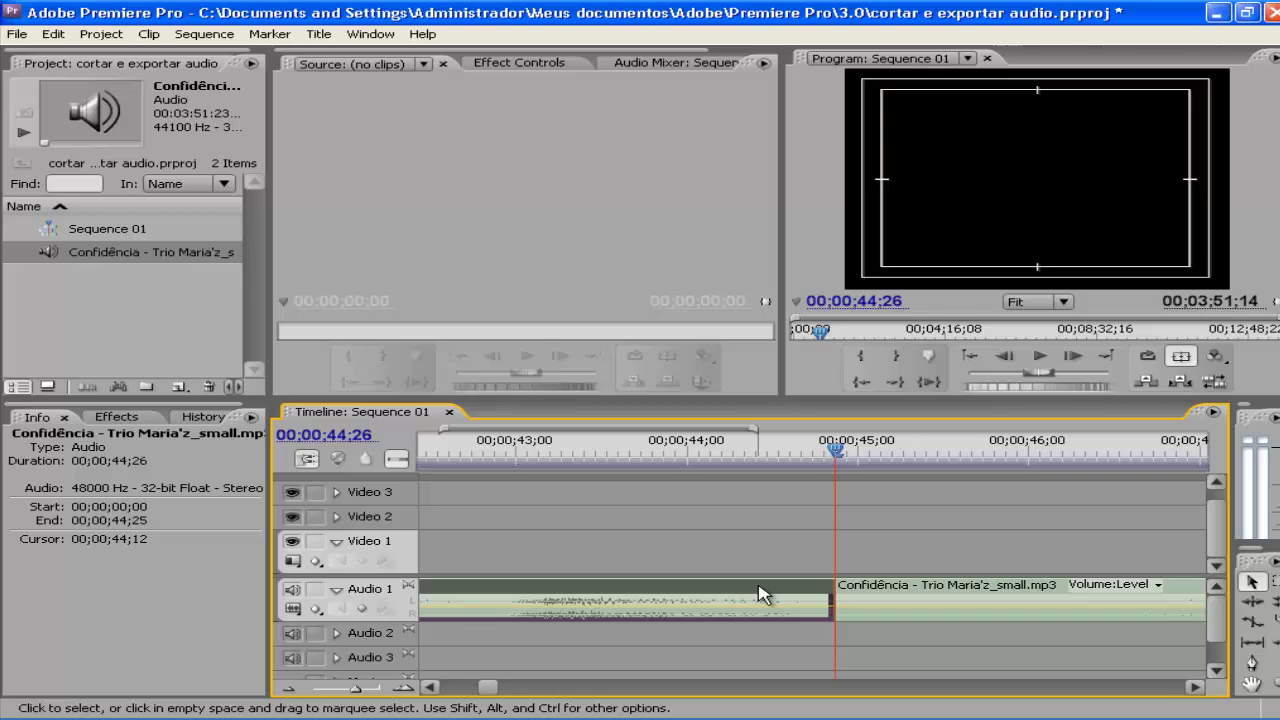
right_click(760, 592)
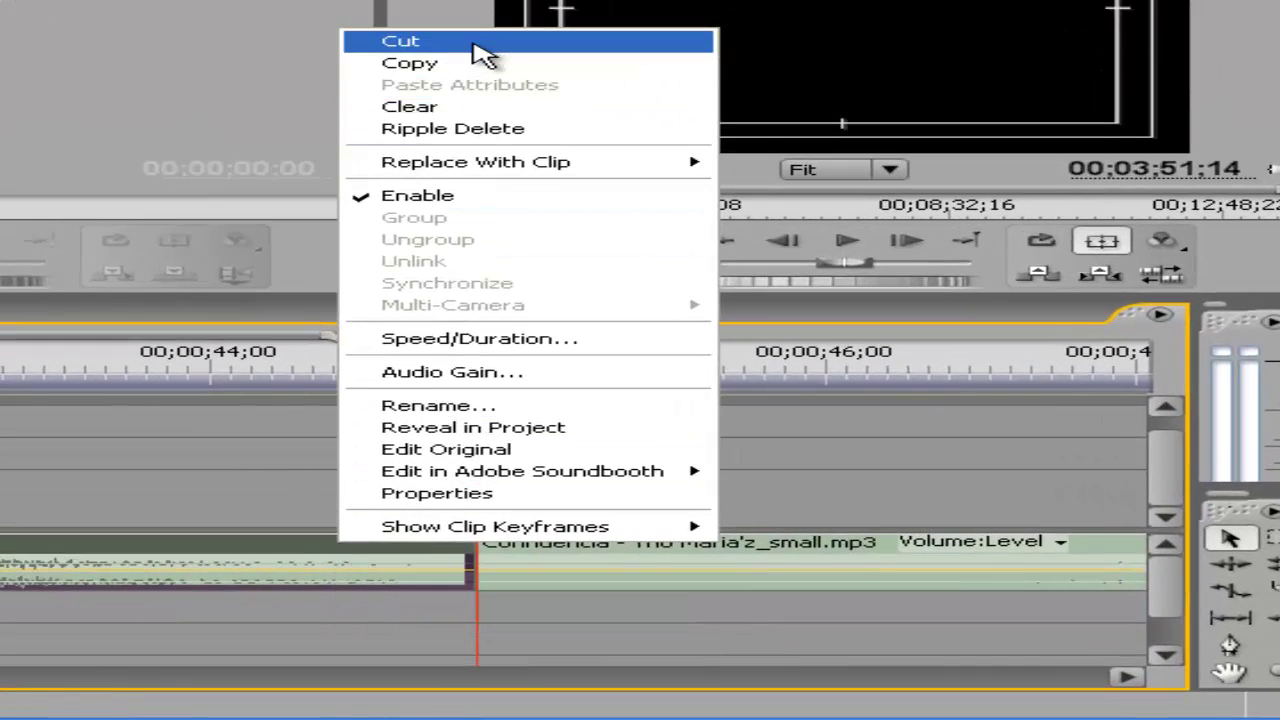
click(475, 44)
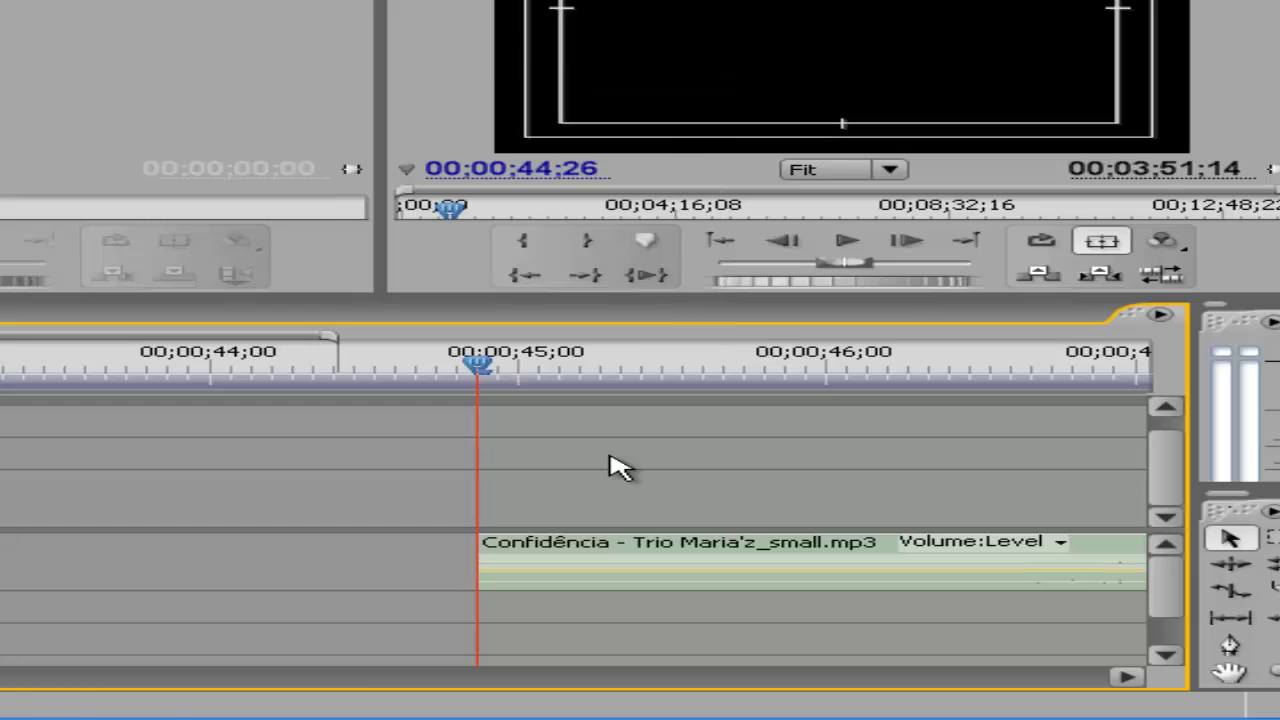
click(590, 572)
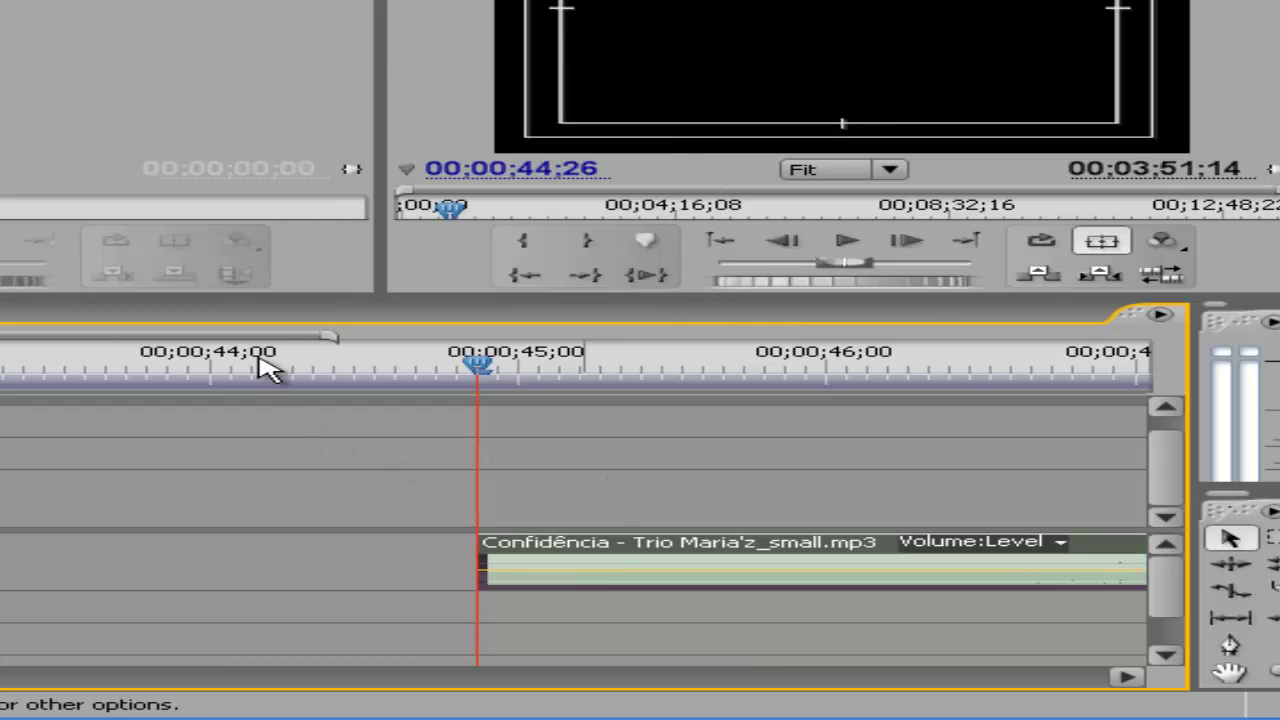
drag(334, 340, 10, 348)
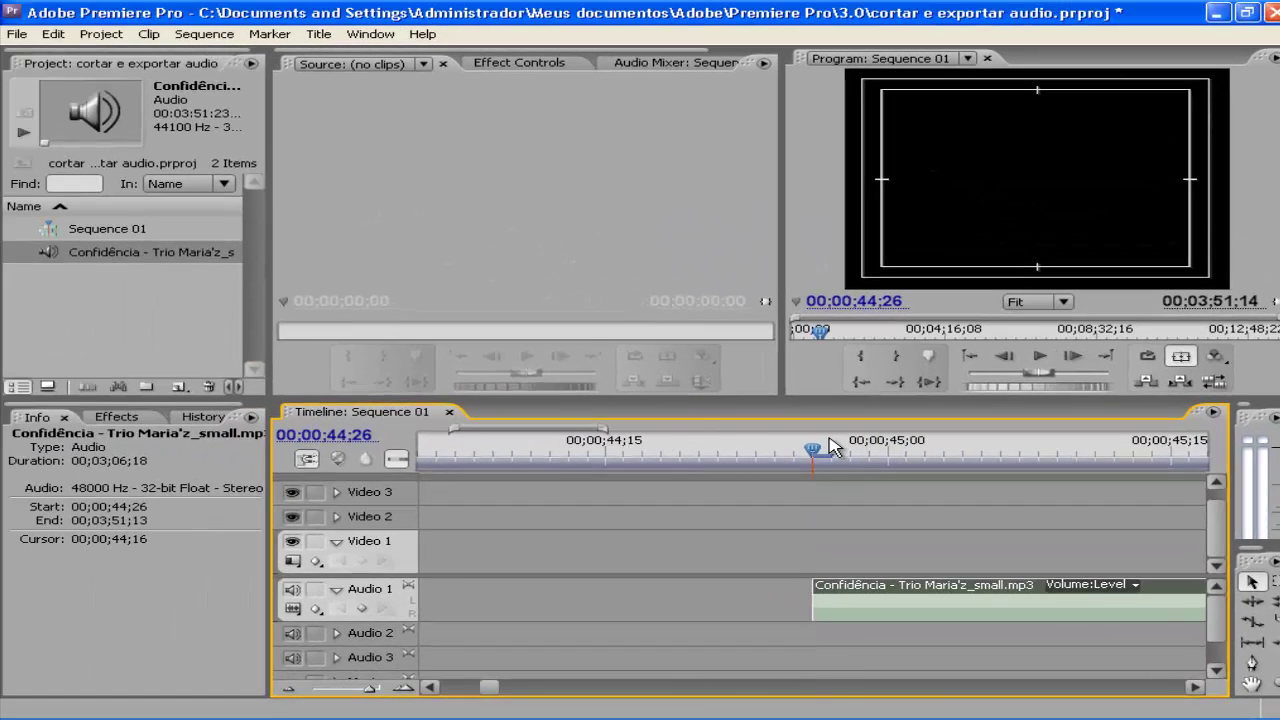
Zoom out to the whole sequence and move the trimmed clip to 00;00;00;00
drag(627, 428, 735, 440)
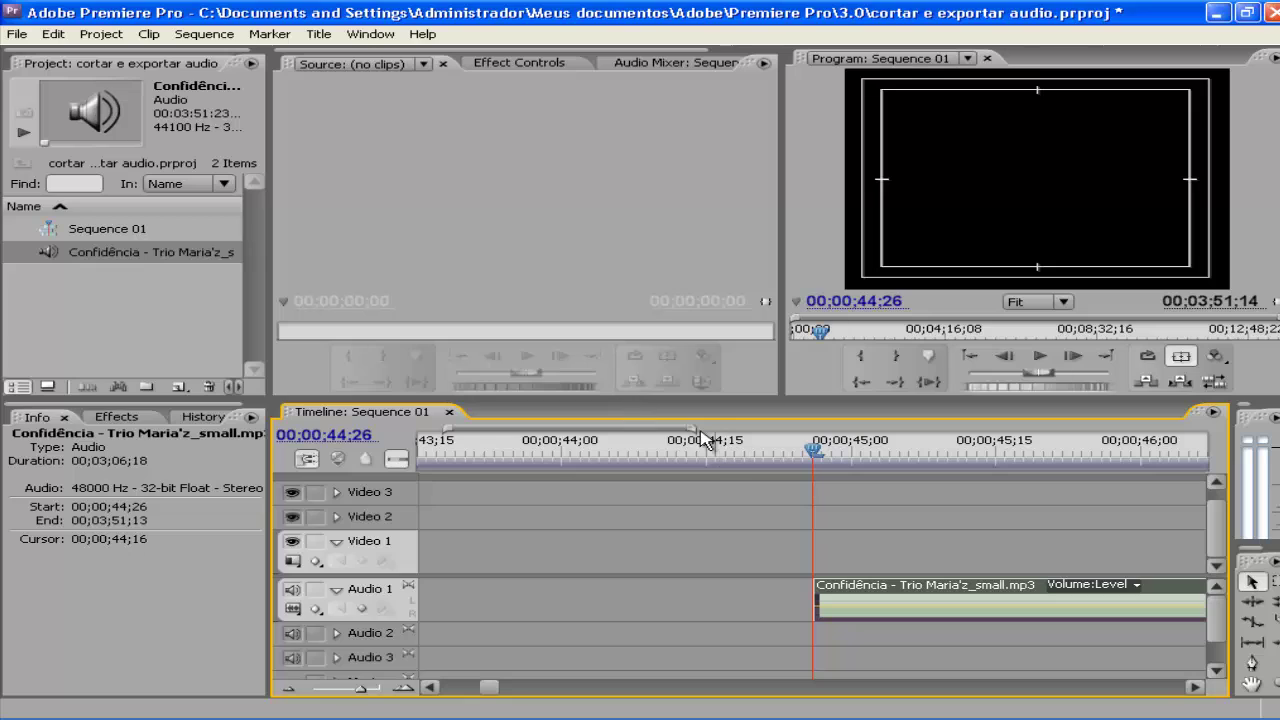
drag(695, 437, 1035, 444)
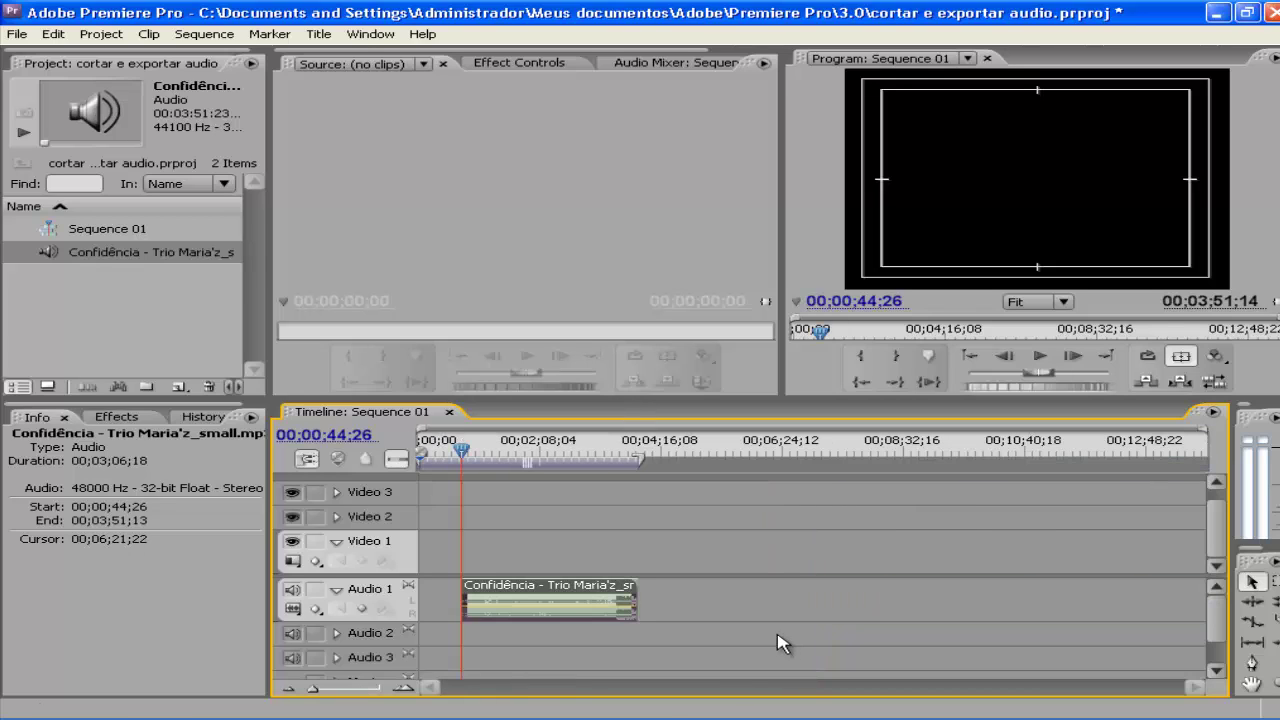
drag(560, 600, 445, 598)
Preview the sequence from the beginning, then stop playback
click(860, 381)
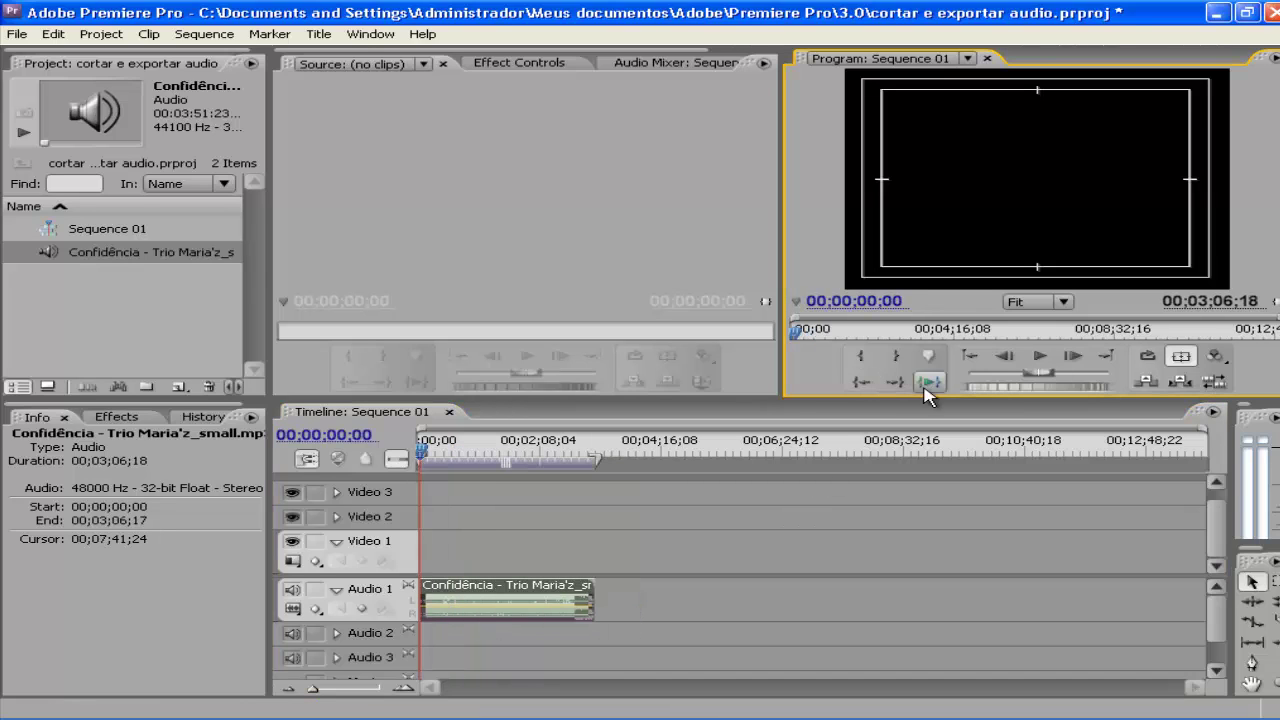
click(1040, 358)
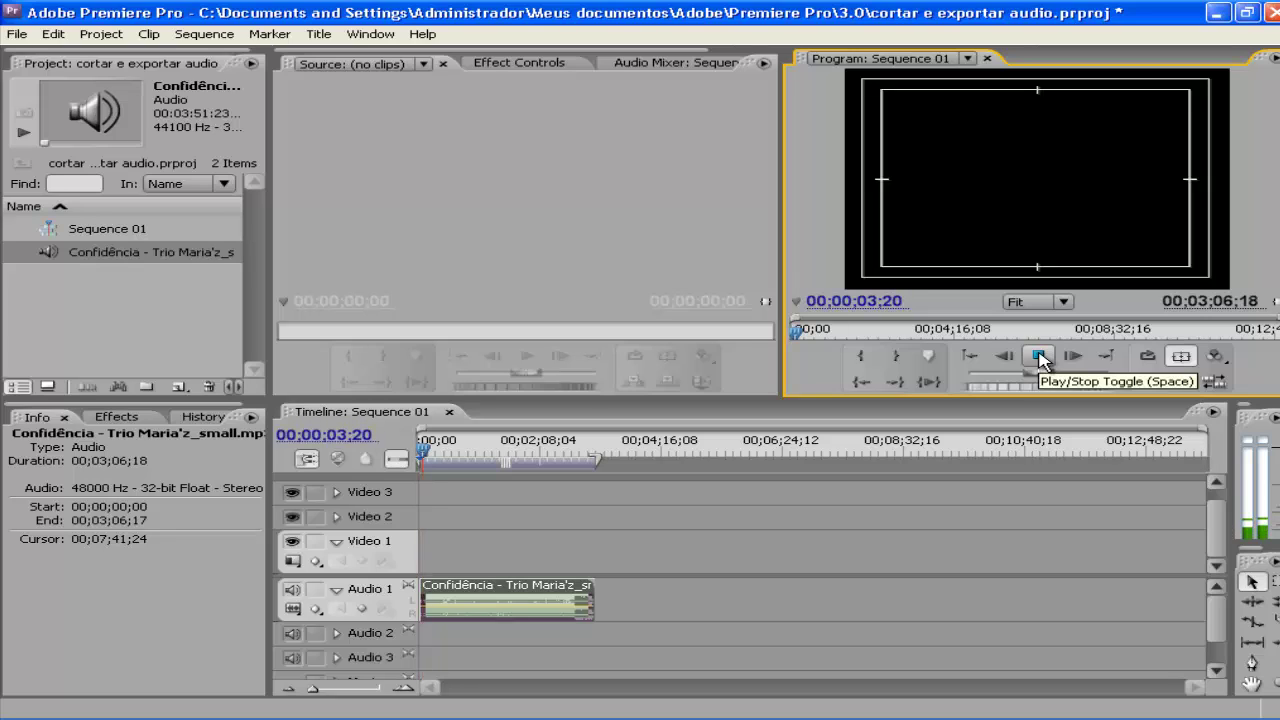
click(1040, 358)
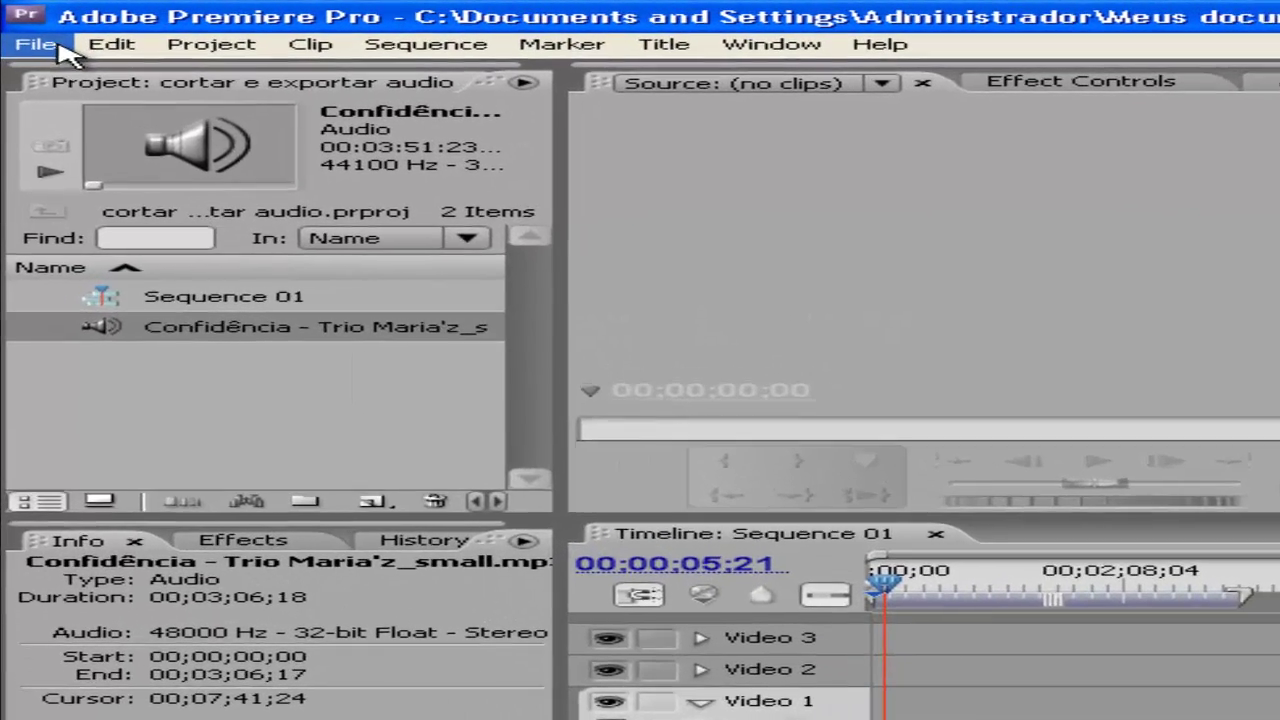
Export the sequence audio as 'confidência - Trio Mariaz', saving to the Desktop
click(58, 47)
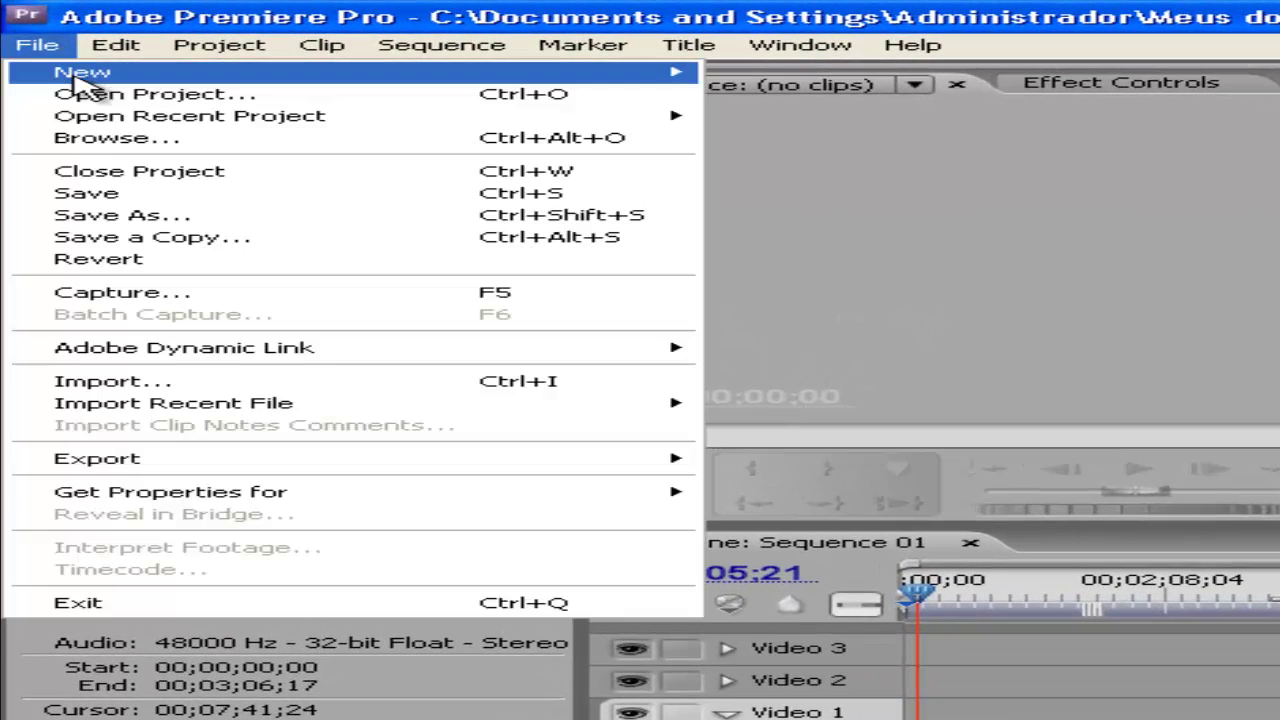
mouse_move(340, 470)
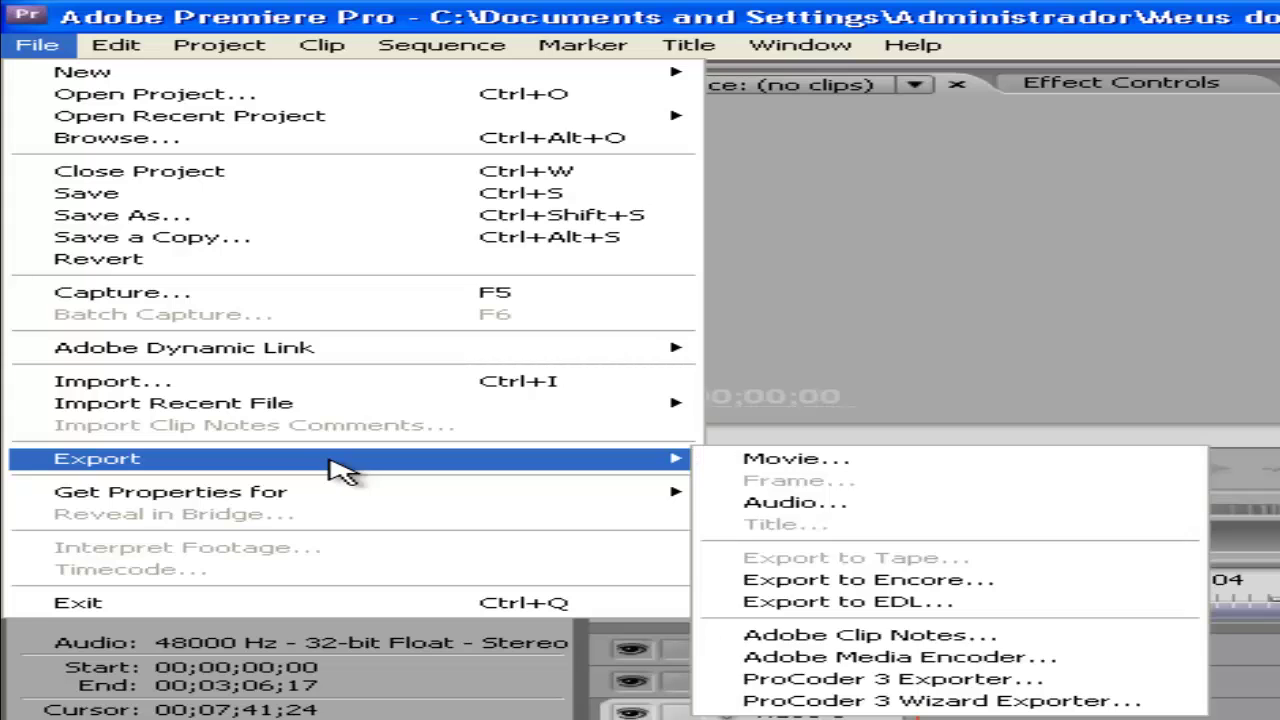
click(873, 503)
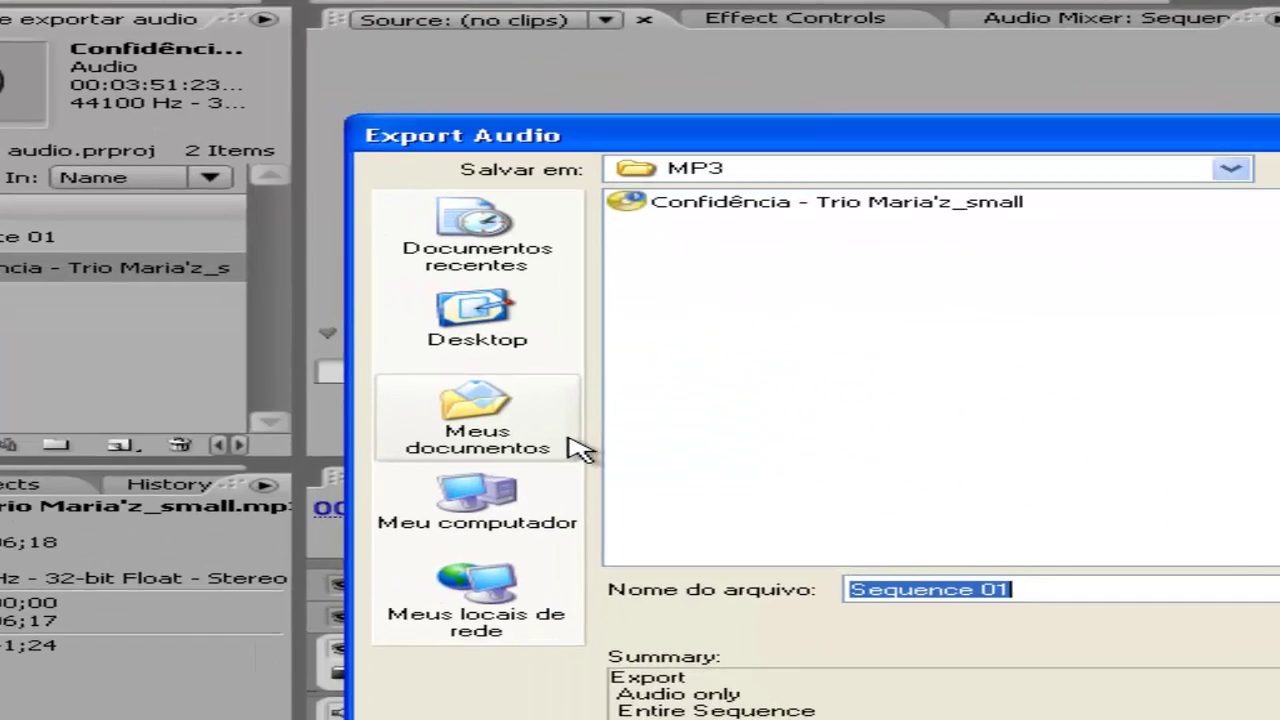
text(co)
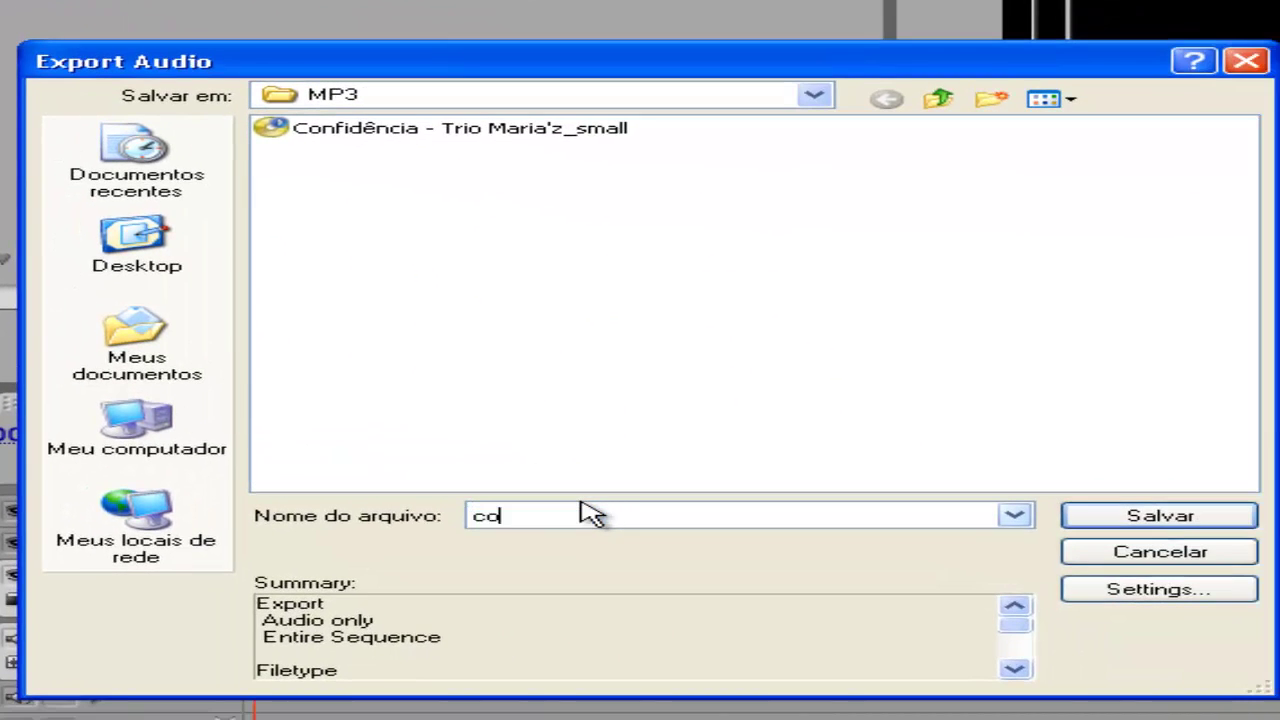
text(nfidên)
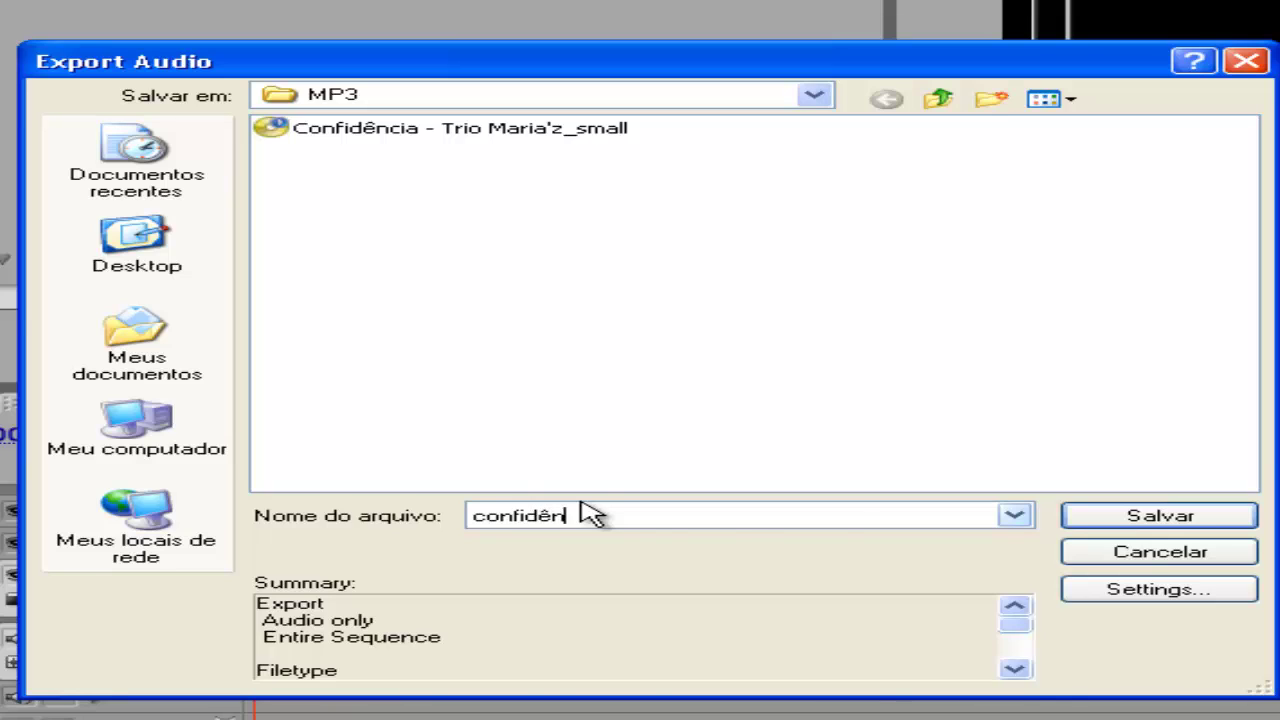
text(cia - Trio M)
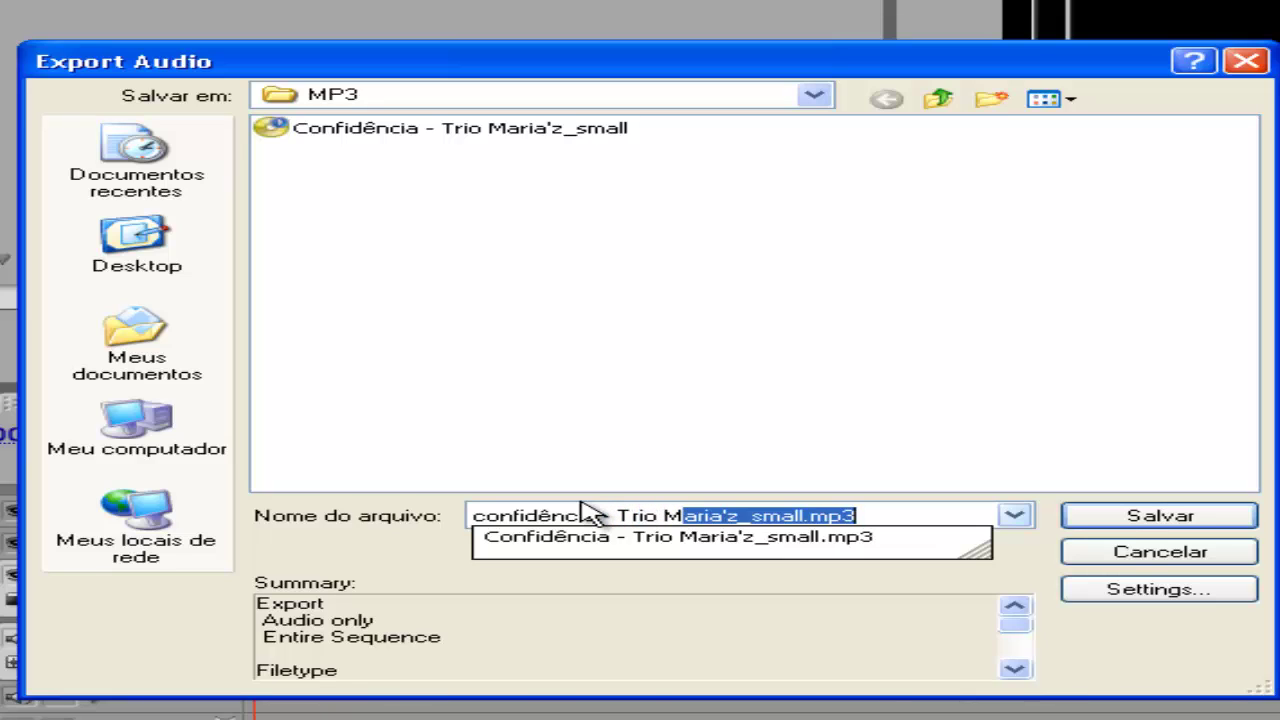
text(z)
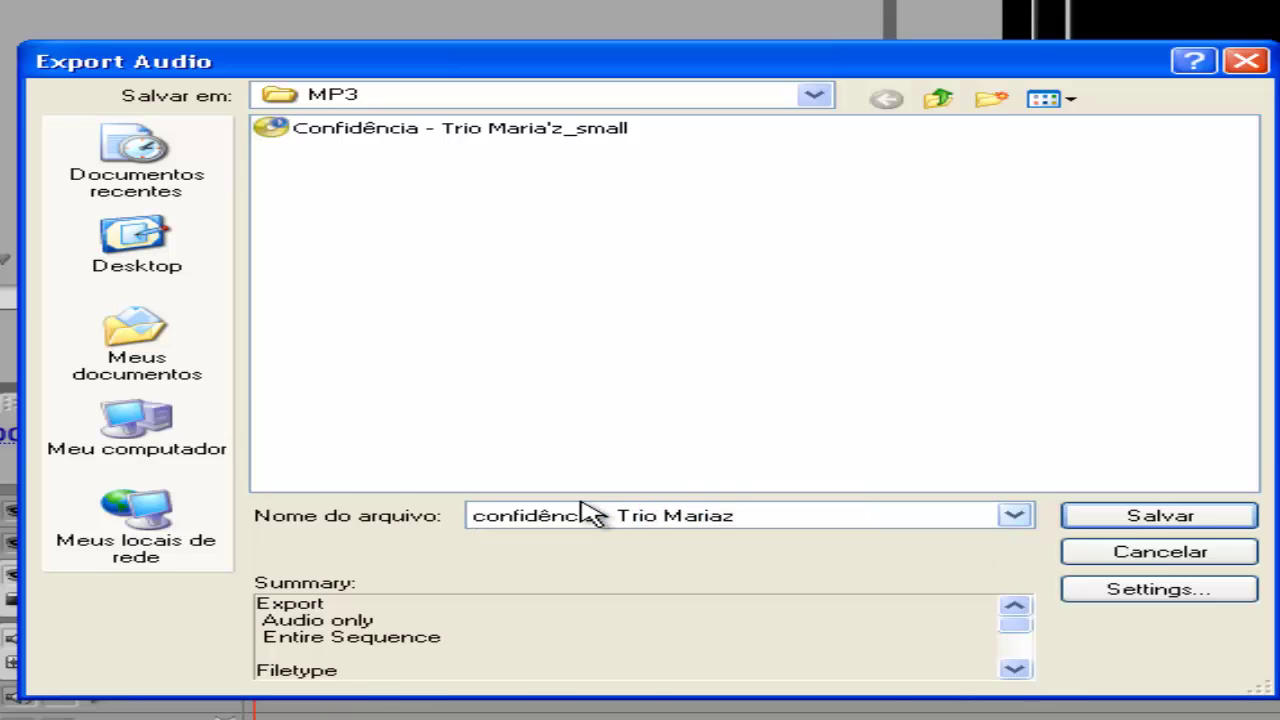
click(176, 270)
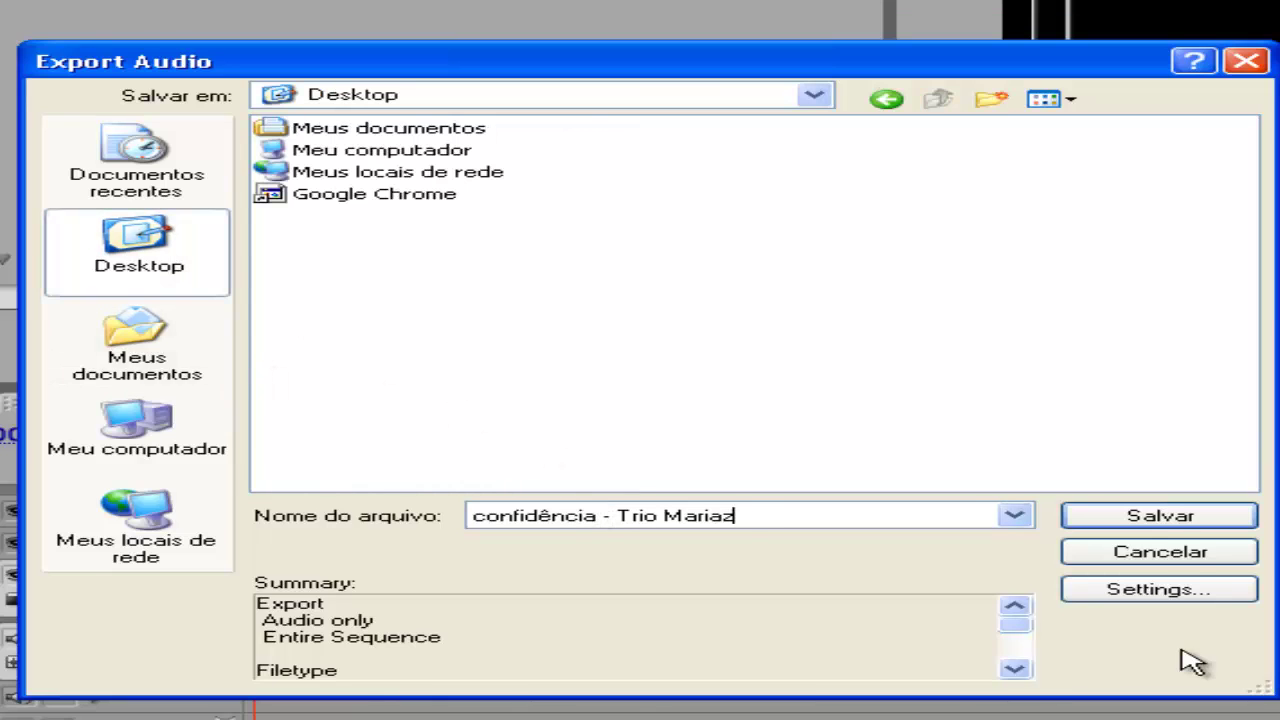
Keep Windows Waveform as the export file type and confirm the settings
click(1085, 588)
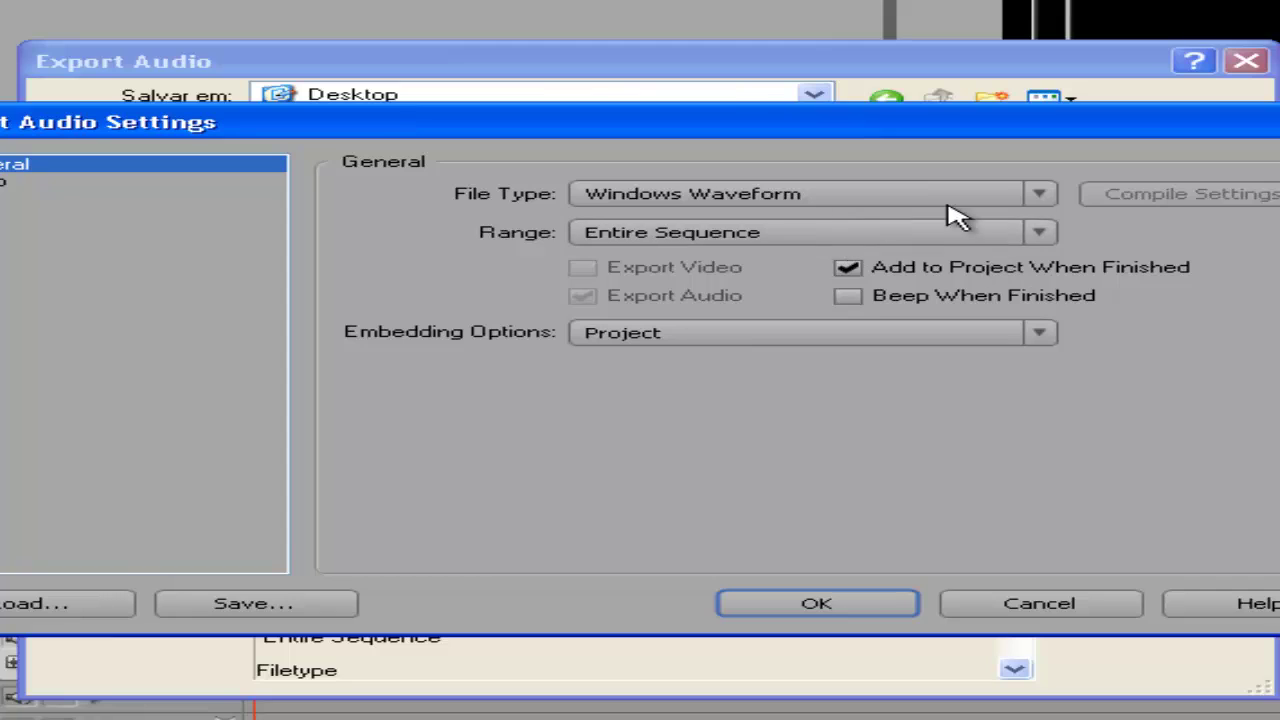
click(1040, 196)
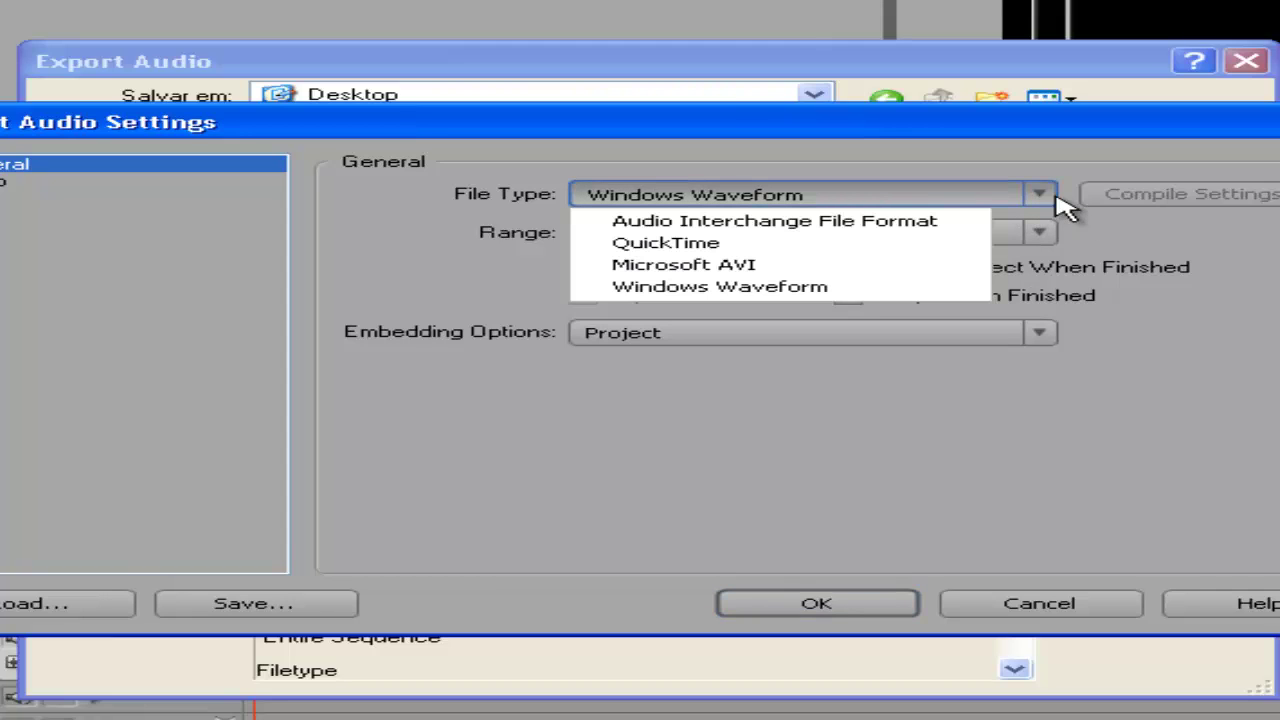
click(1137, 251)
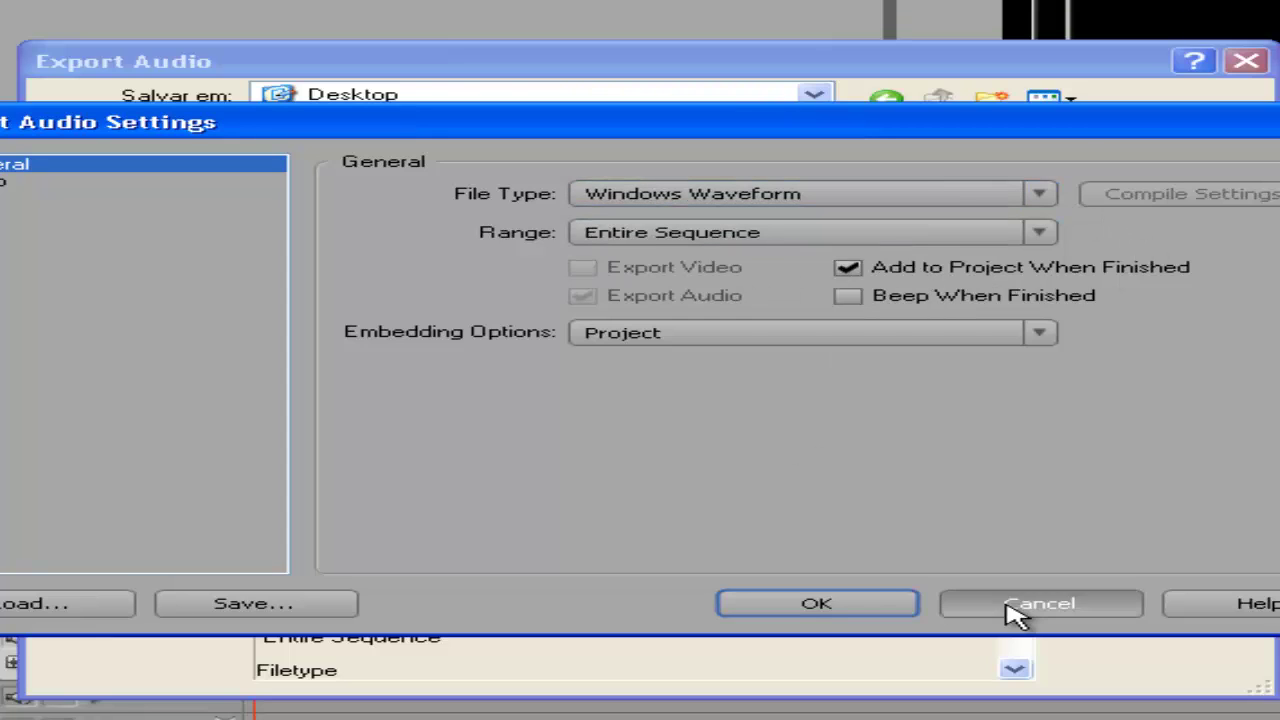
click(890, 600)
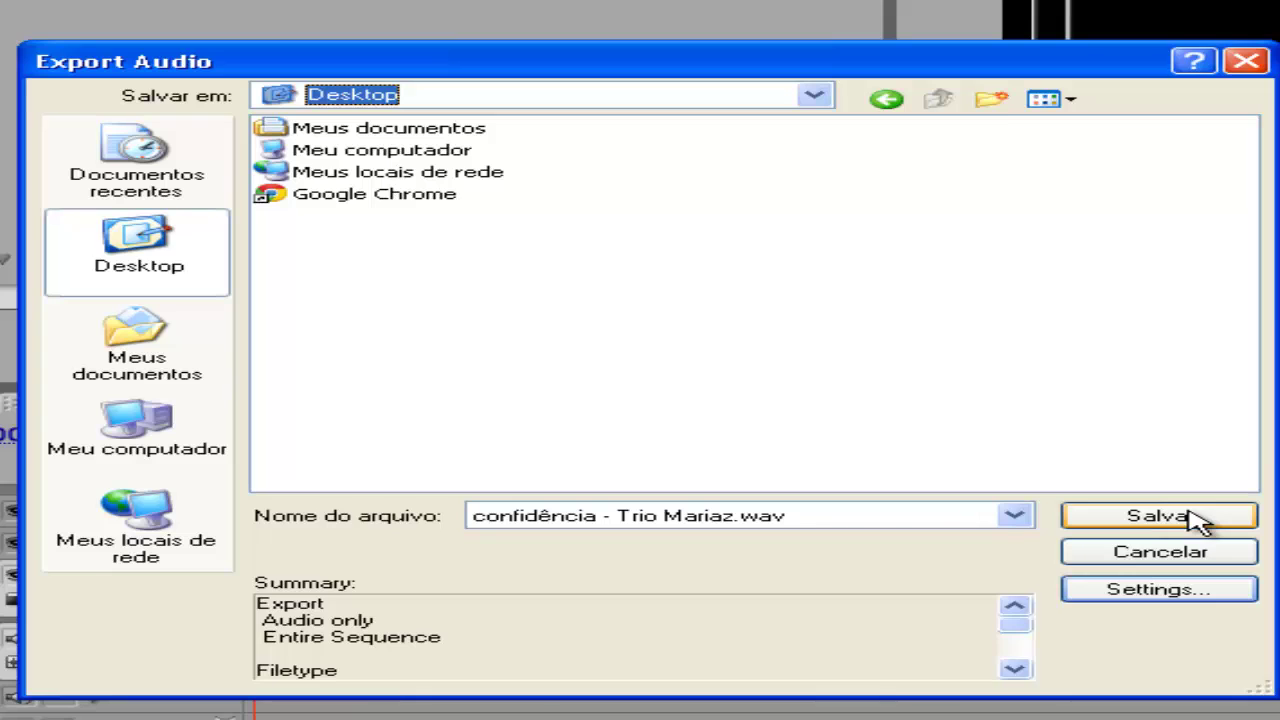
Save and render the audio to 'confidência - Trio Mariaz.wav'
click(1199, 517)
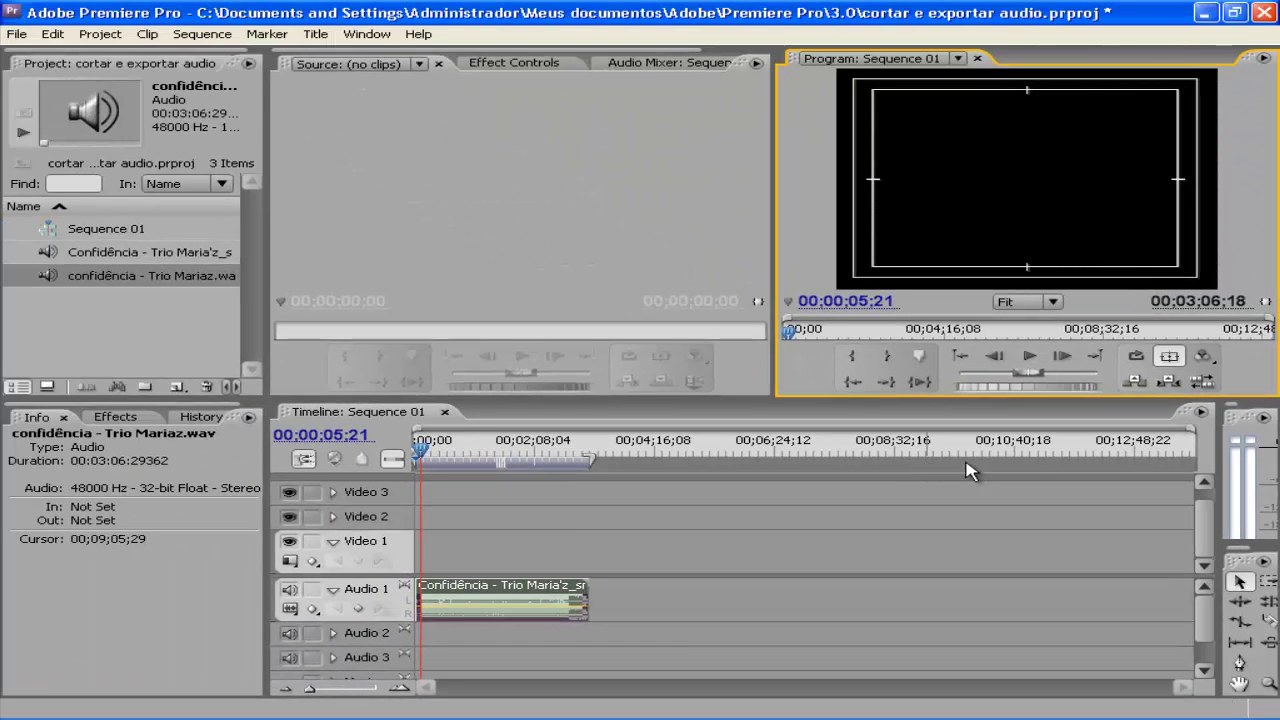
Minimize Premiere and show the Abrir com choices for the exported WAV on the desktop
click(1207, 14)
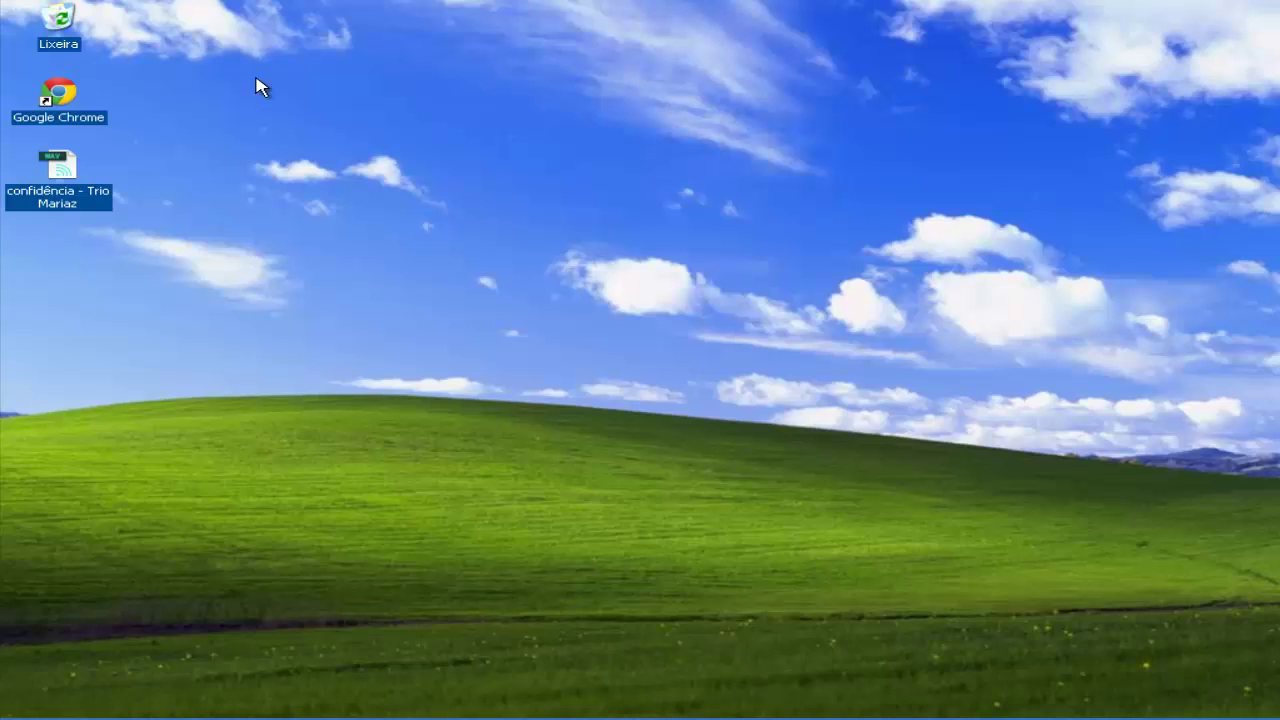
click(60, 192)
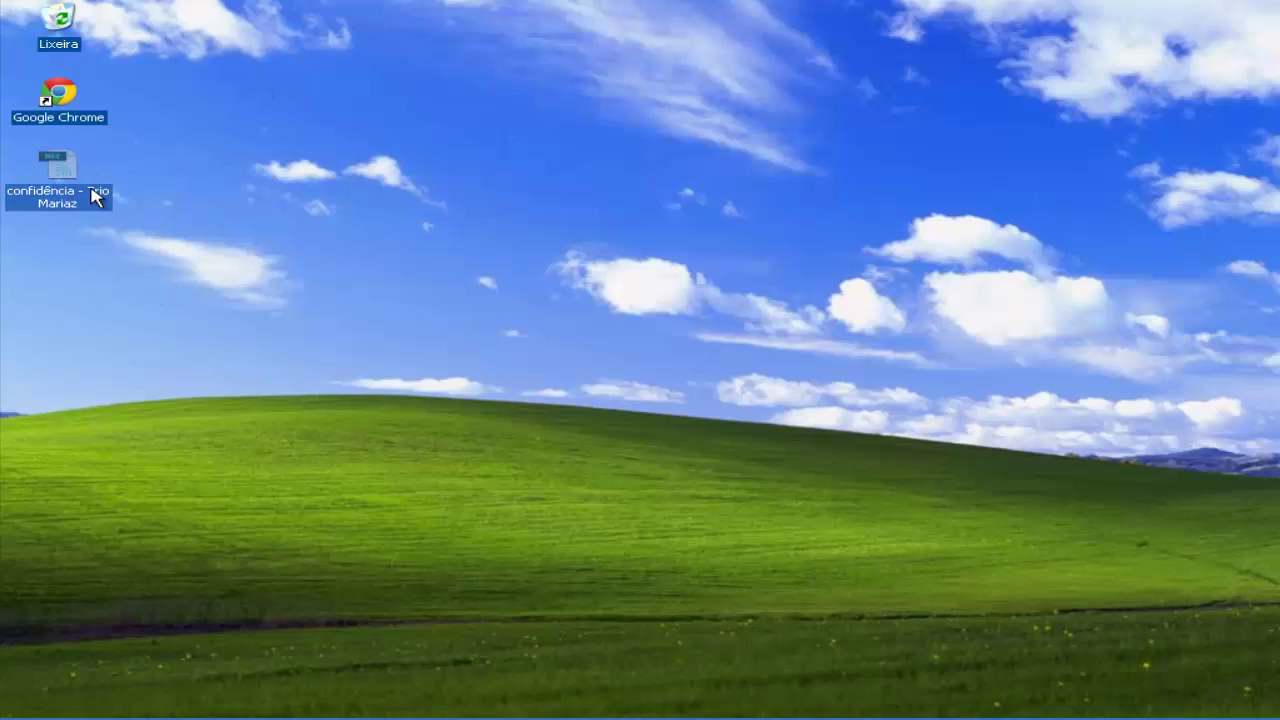
double_click(90, 190)
right_click(90, 190)
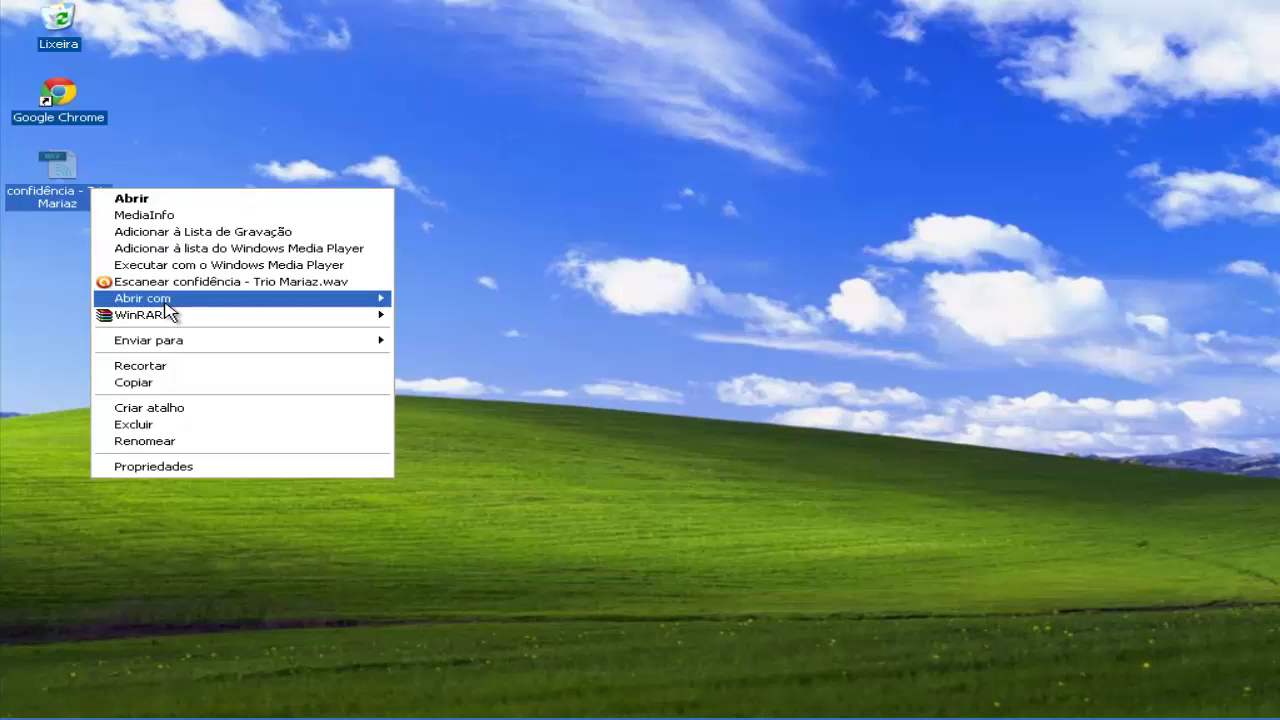
mouse_move(166, 300)
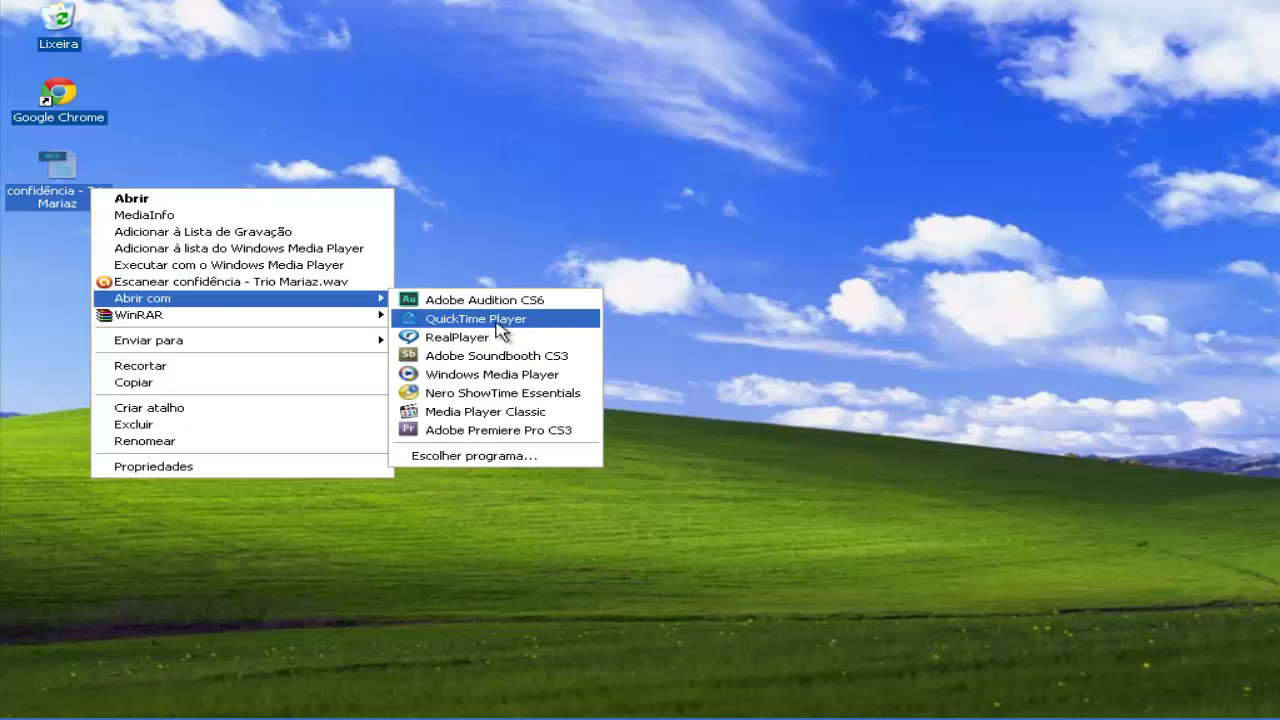
Play the exported confidência - Trio Mariaz WAV in Windows Media Player to 00:16, then stop
click(482, 378)
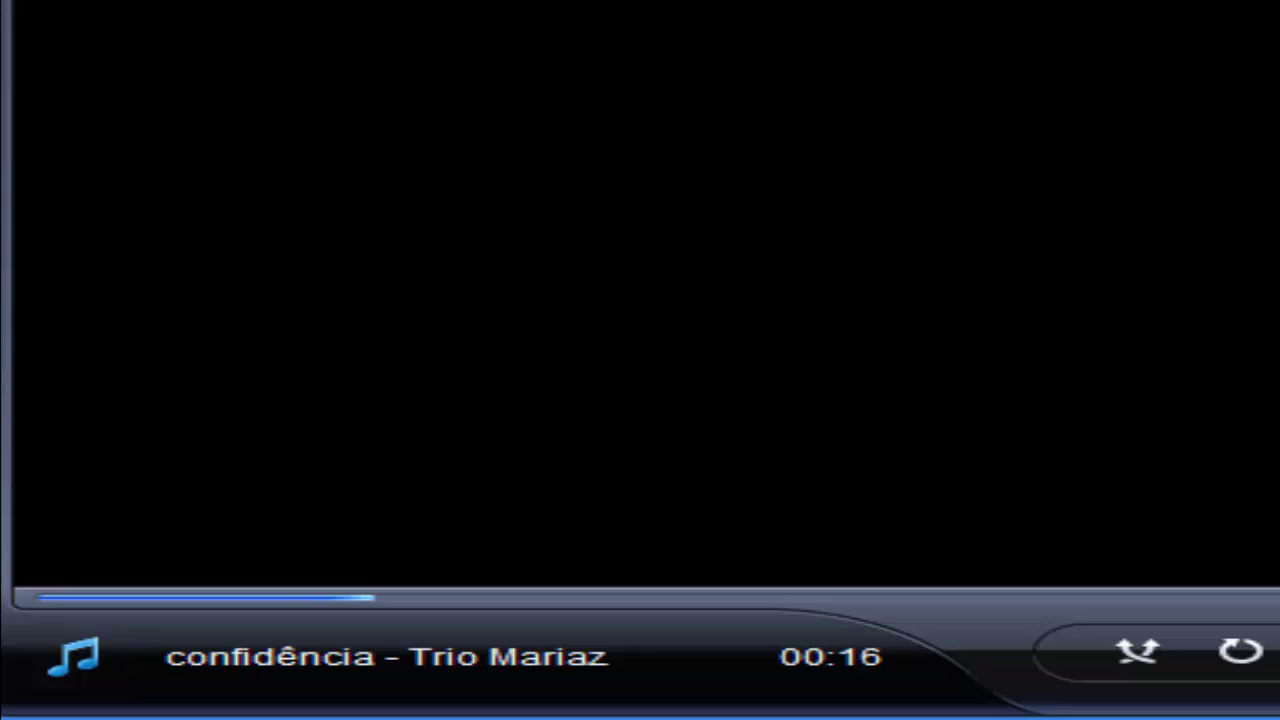
key(ctrl+s)
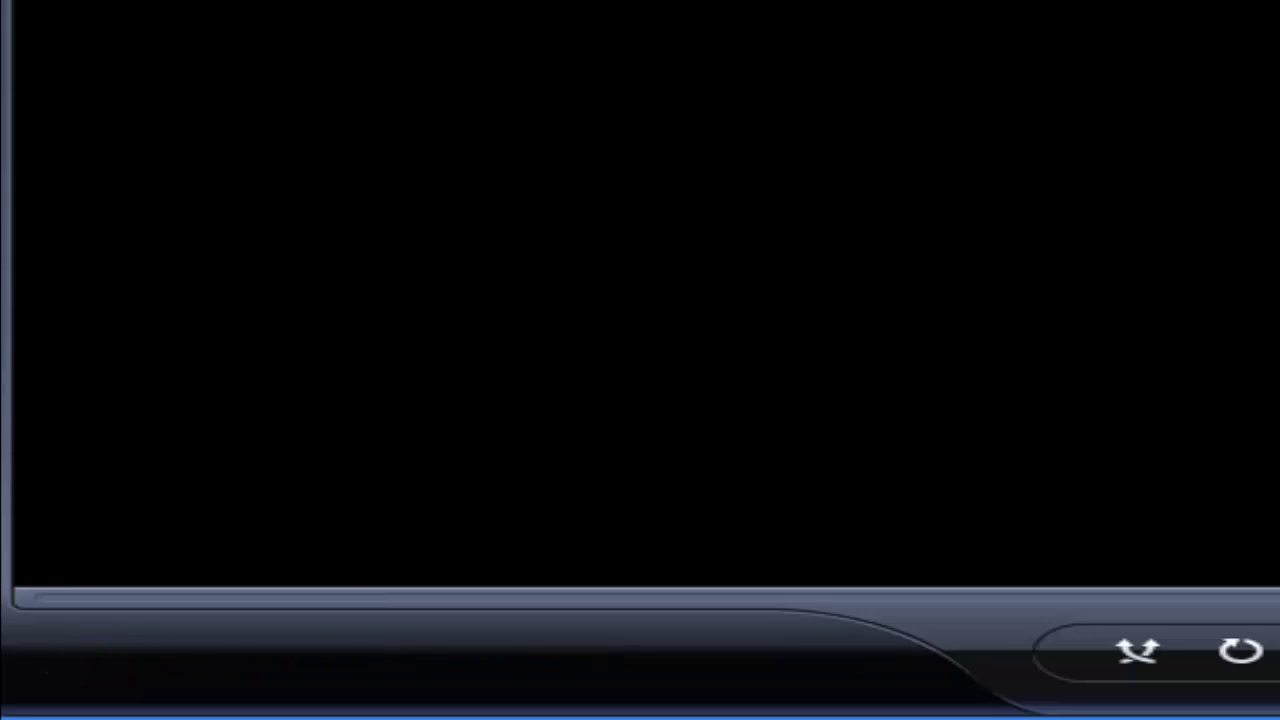